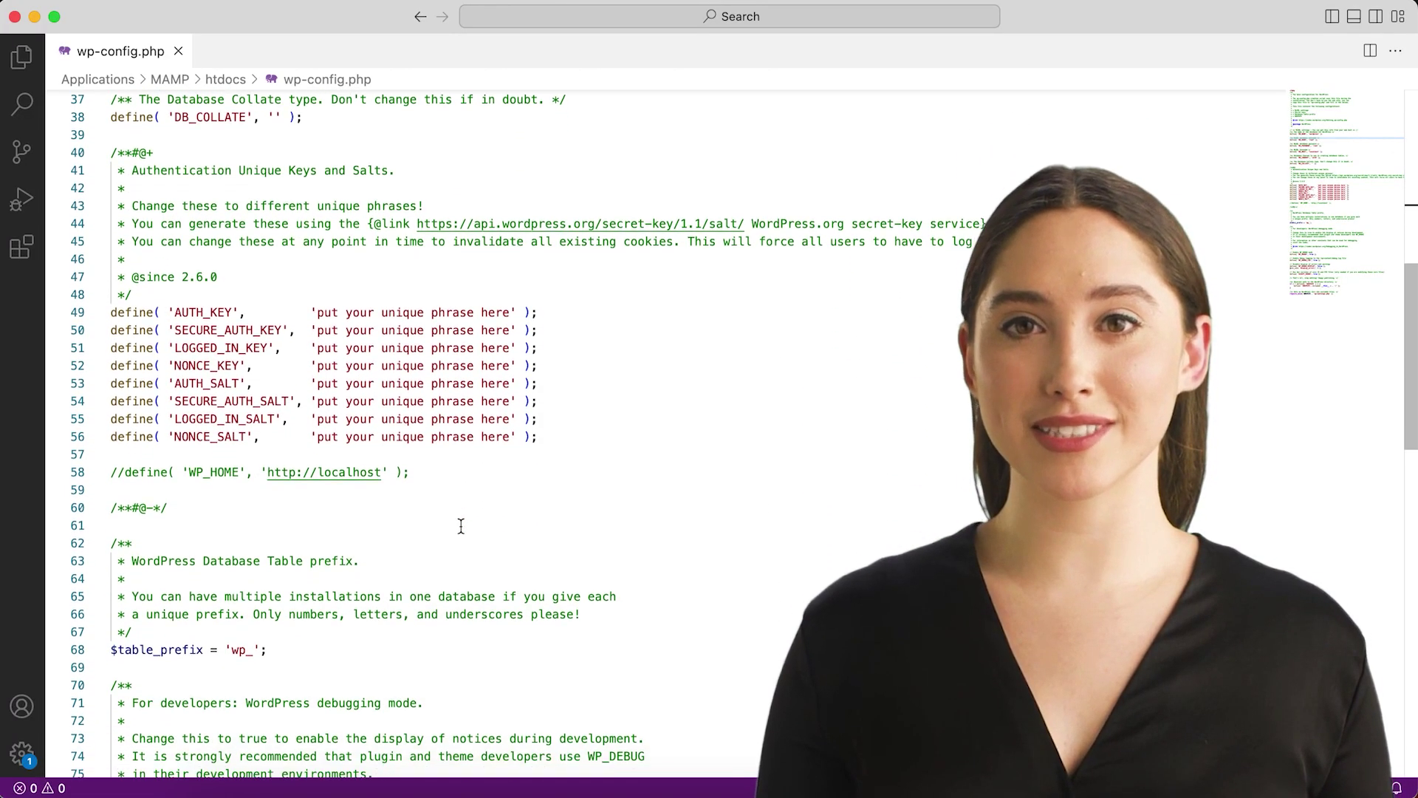
pyautogui.scroll(-7, 460, 525)
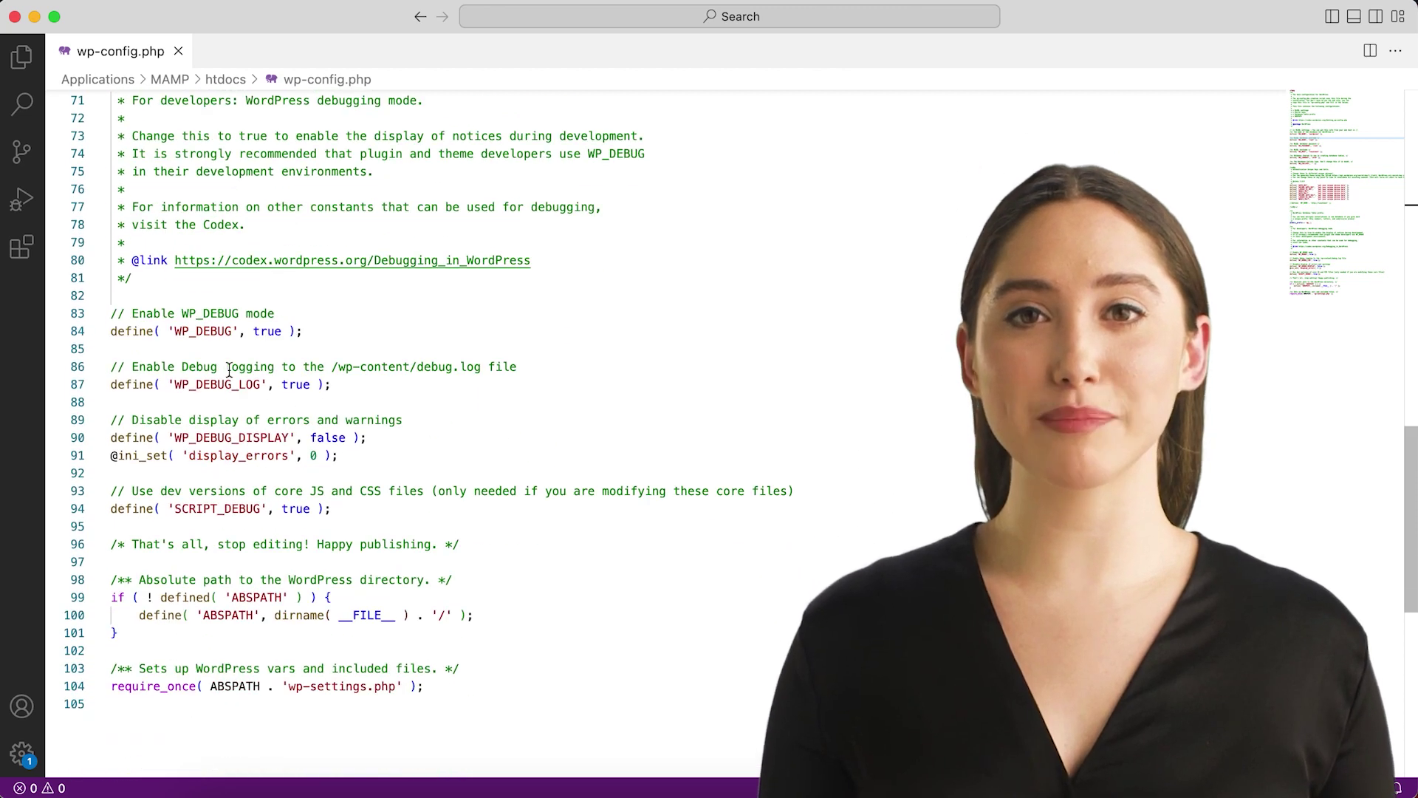
# - Scroll wp-config.php down to the WP_DEBUG block and select the 'Enable WP_DEBUG mode' lines
pyautogui.moveTo(110, 314); pyautogui.dragTo(382, 515)
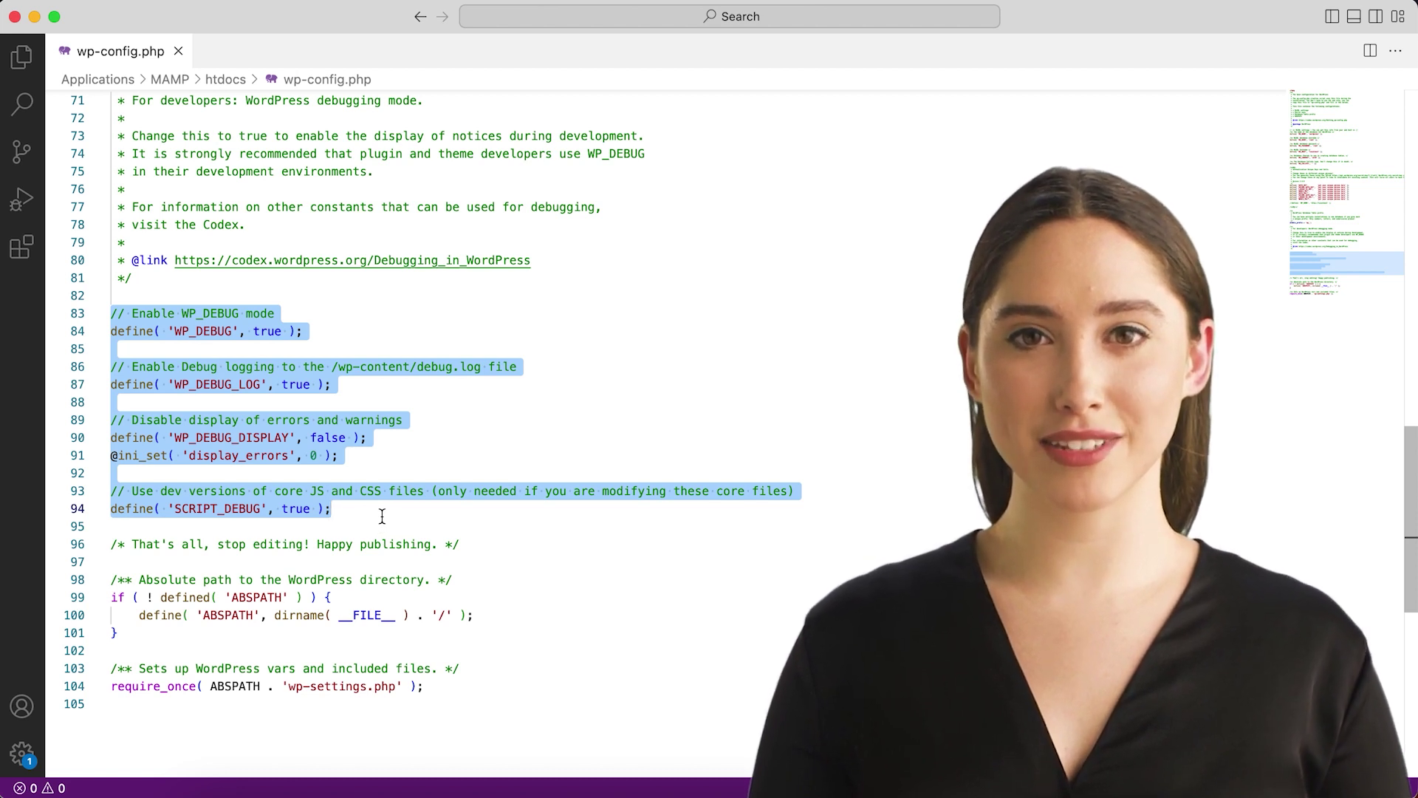
pyautogui.scroll(3, 382, 516)
pyautogui.scroll(-2, 383, 515)
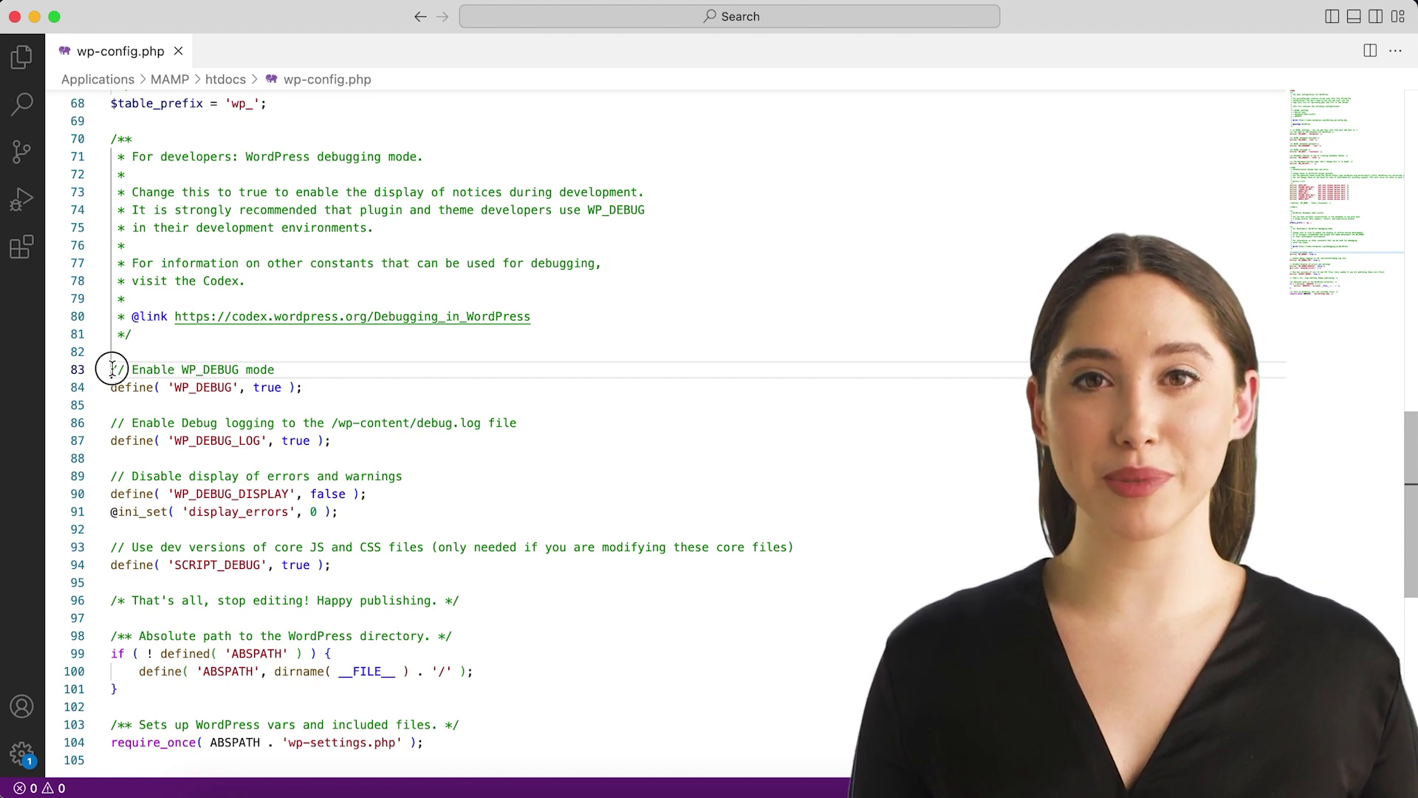
pyautogui.moveTo(112, 369); pyautogui.dragTo(341, 384)
pyautogui.click(344, 384)
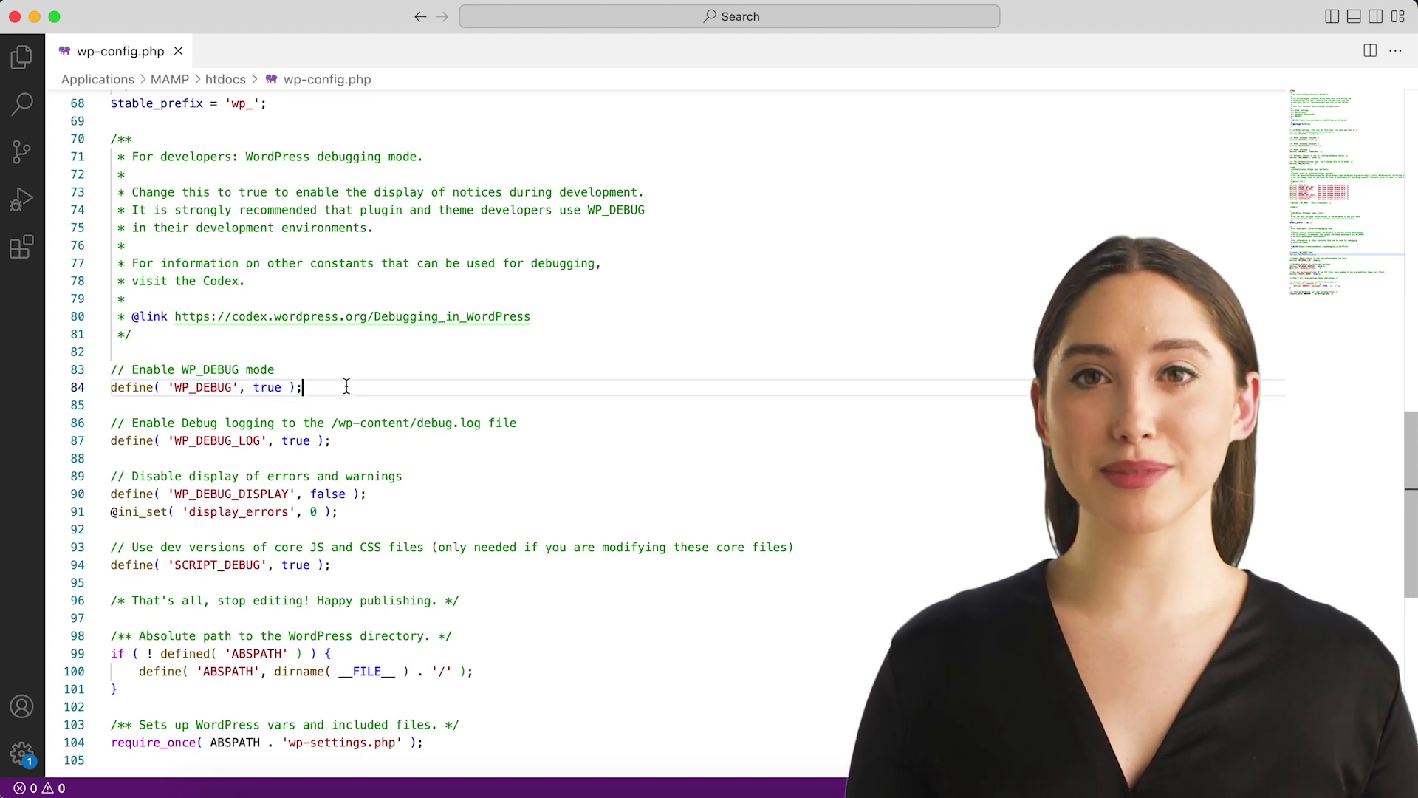
pyautogui.doubleClick(266, 387)
pyautogui.write('false')
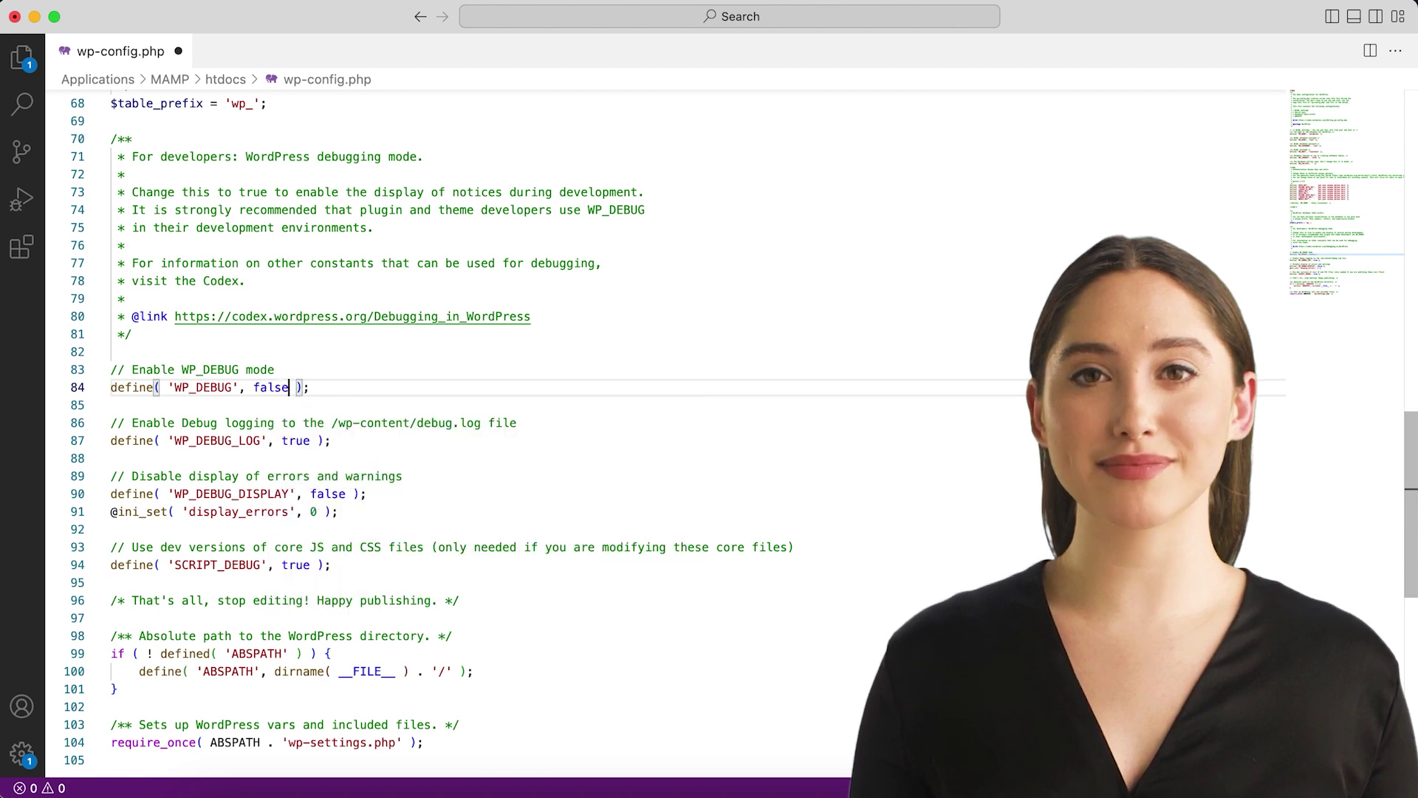
pyautogui.doubleClick(151, 369)
pyautogui.write('D')
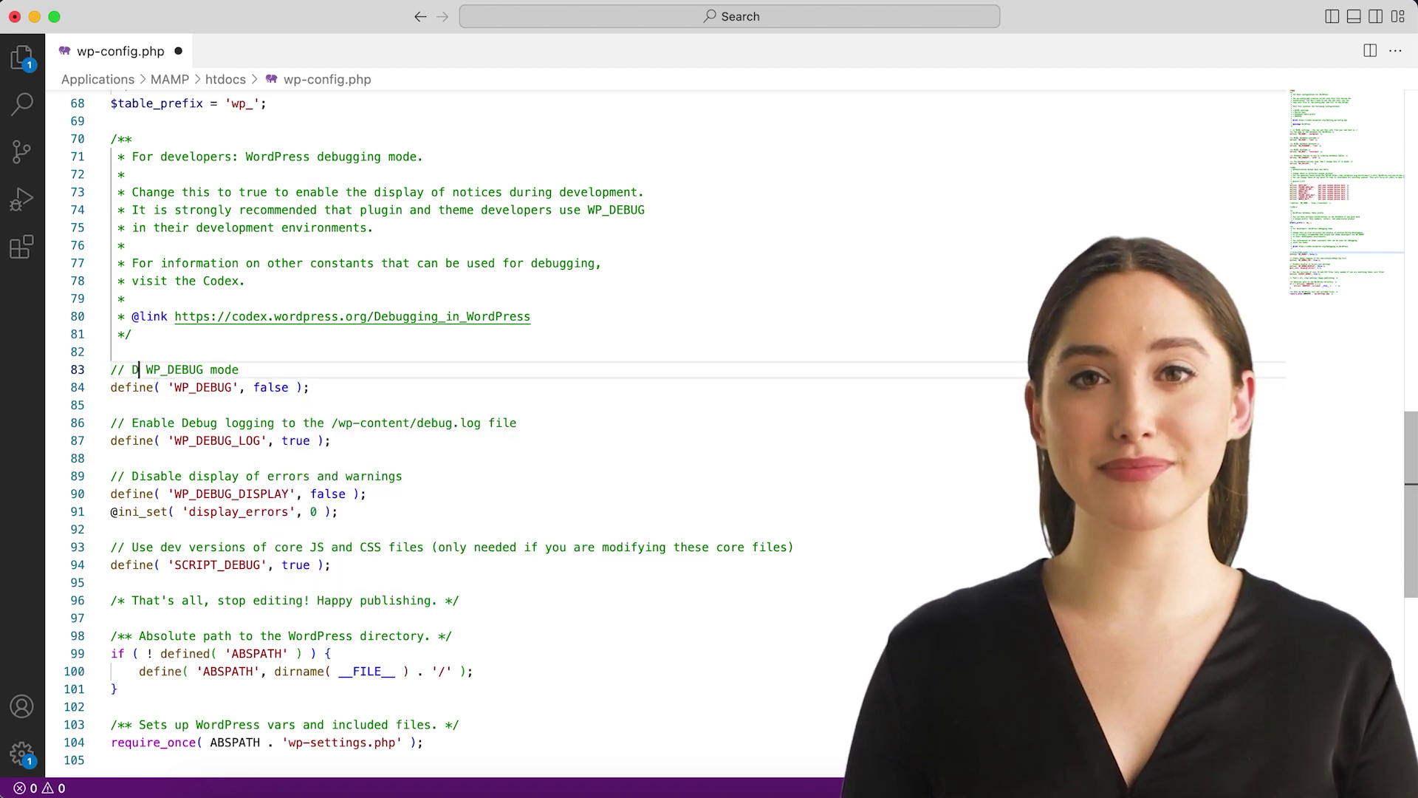
pyautogui.write('isable')
pyautogui.click(254, 370)
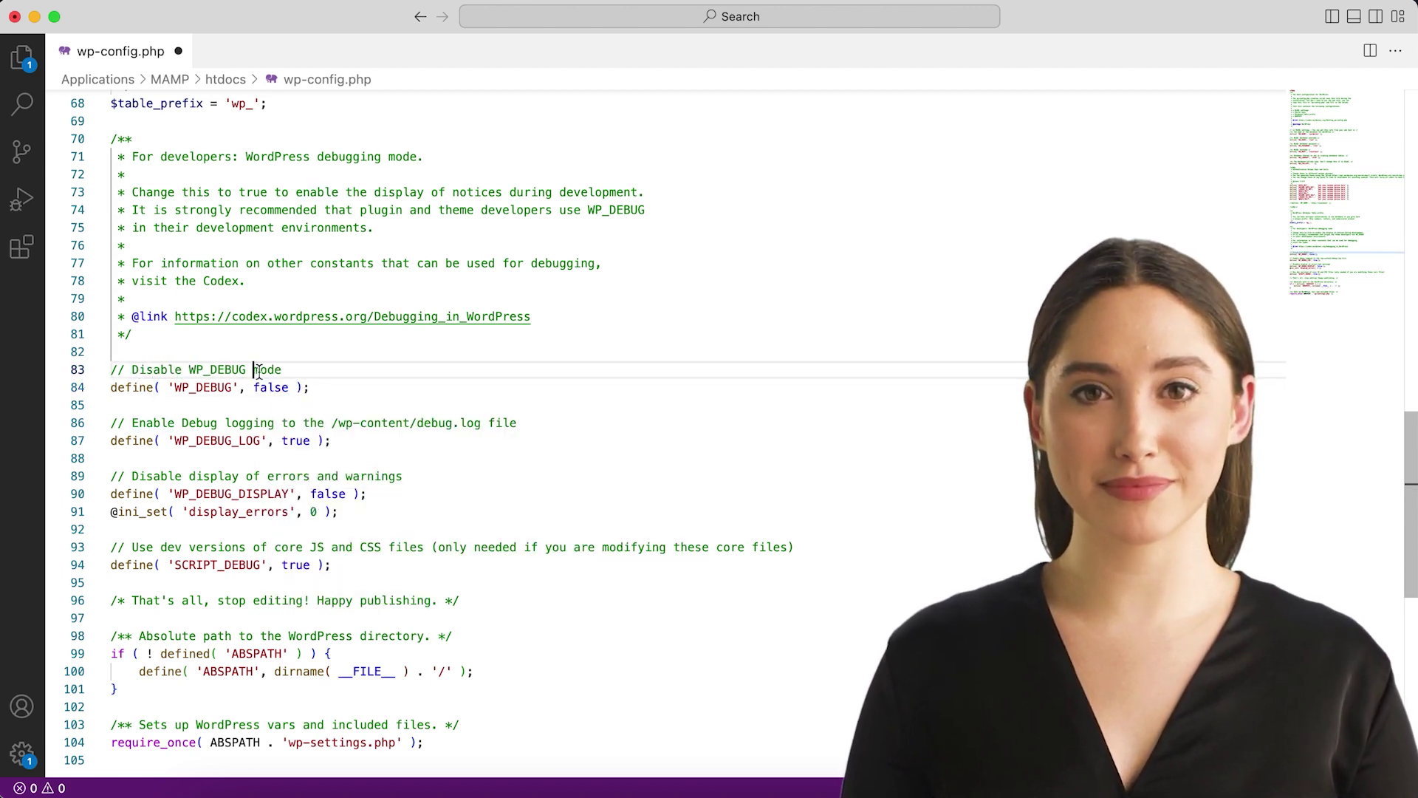
pyautogui.moveTo(310, 387); pyautogui.dragTo(100, 397)
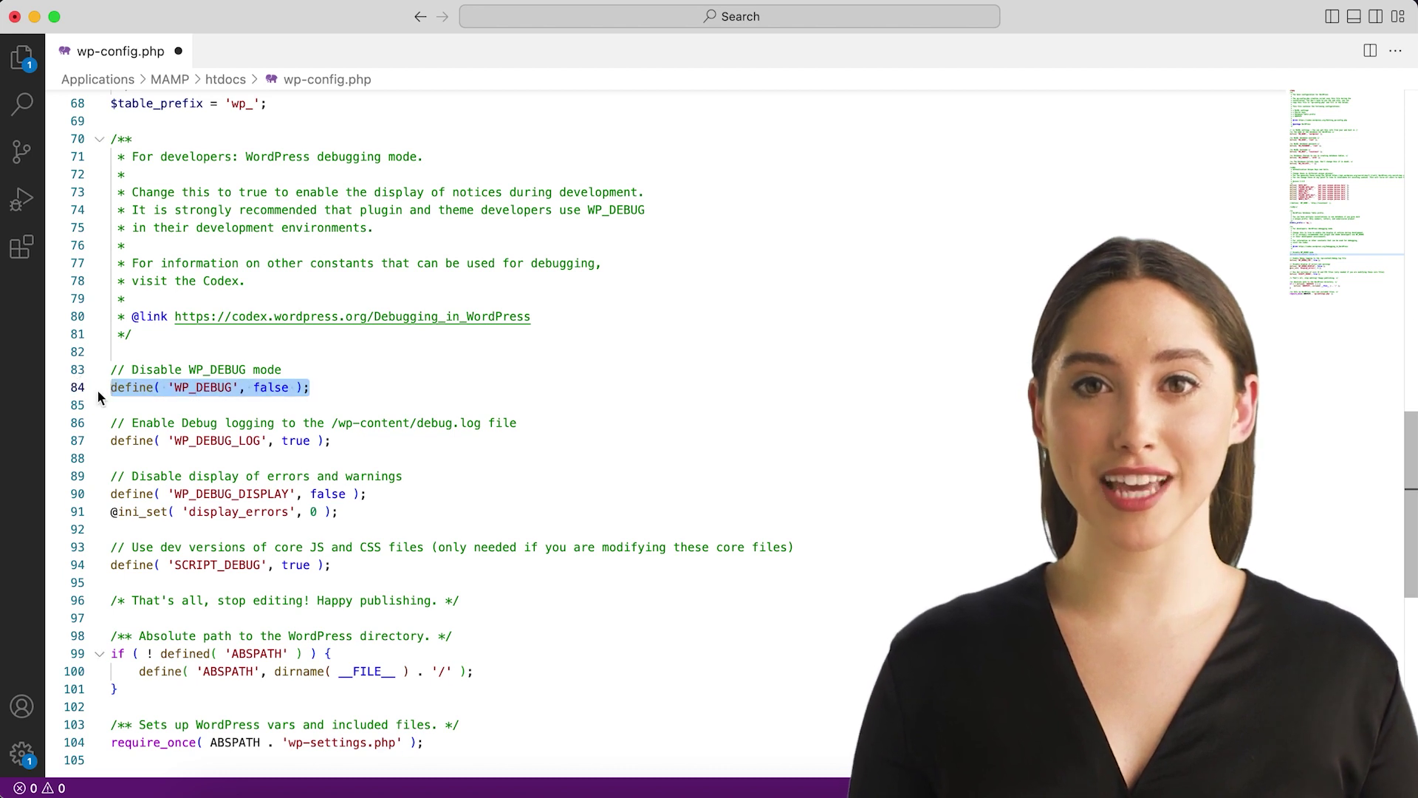
pyautogui.doubleClick(269, 388)
pyautogui.click(265, 390)
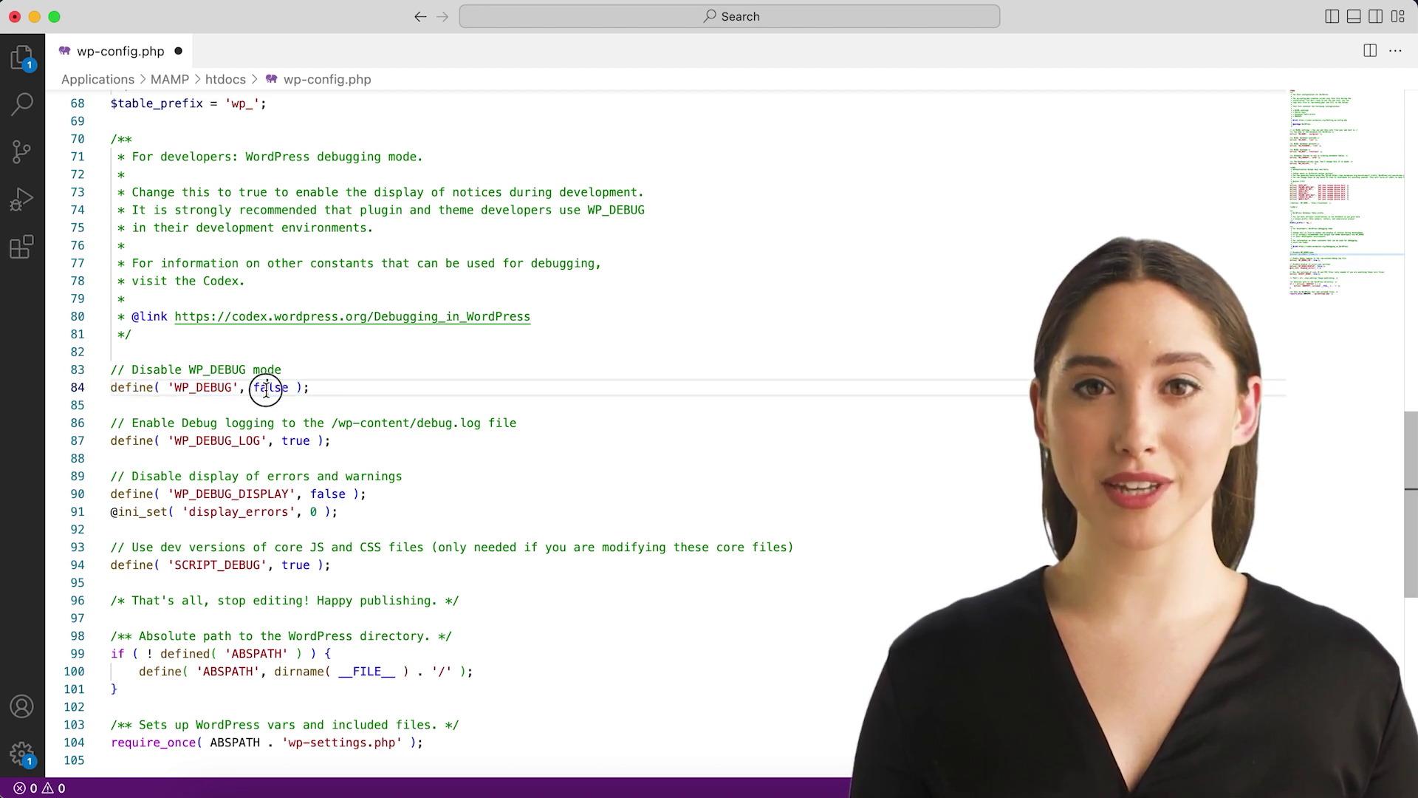
pyautogui.doubleClick(268, 388)
pyautogui.write('true')
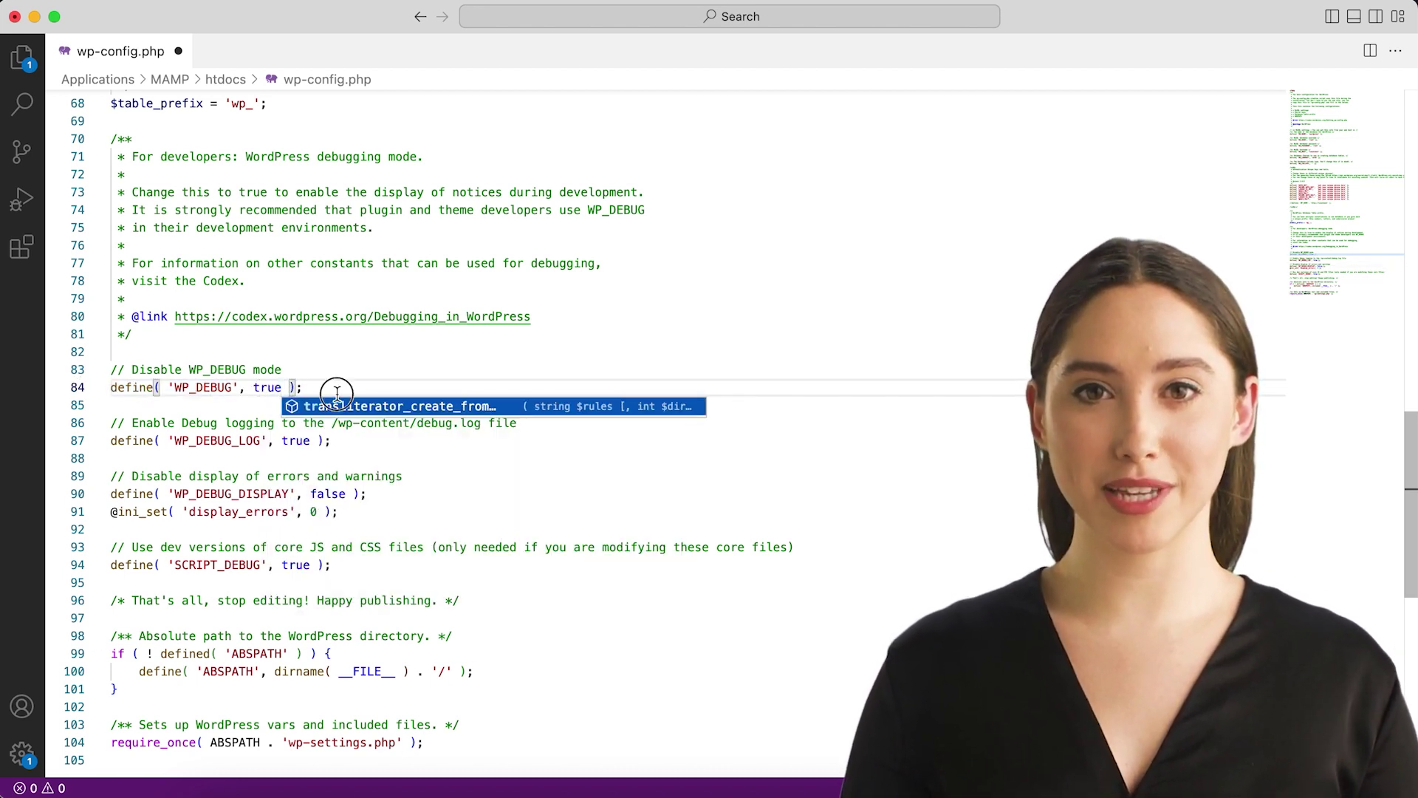
pyautogui.press('Escape')
pyautogui.doubleClick(155, 369)
pyautogui.write('Ena')
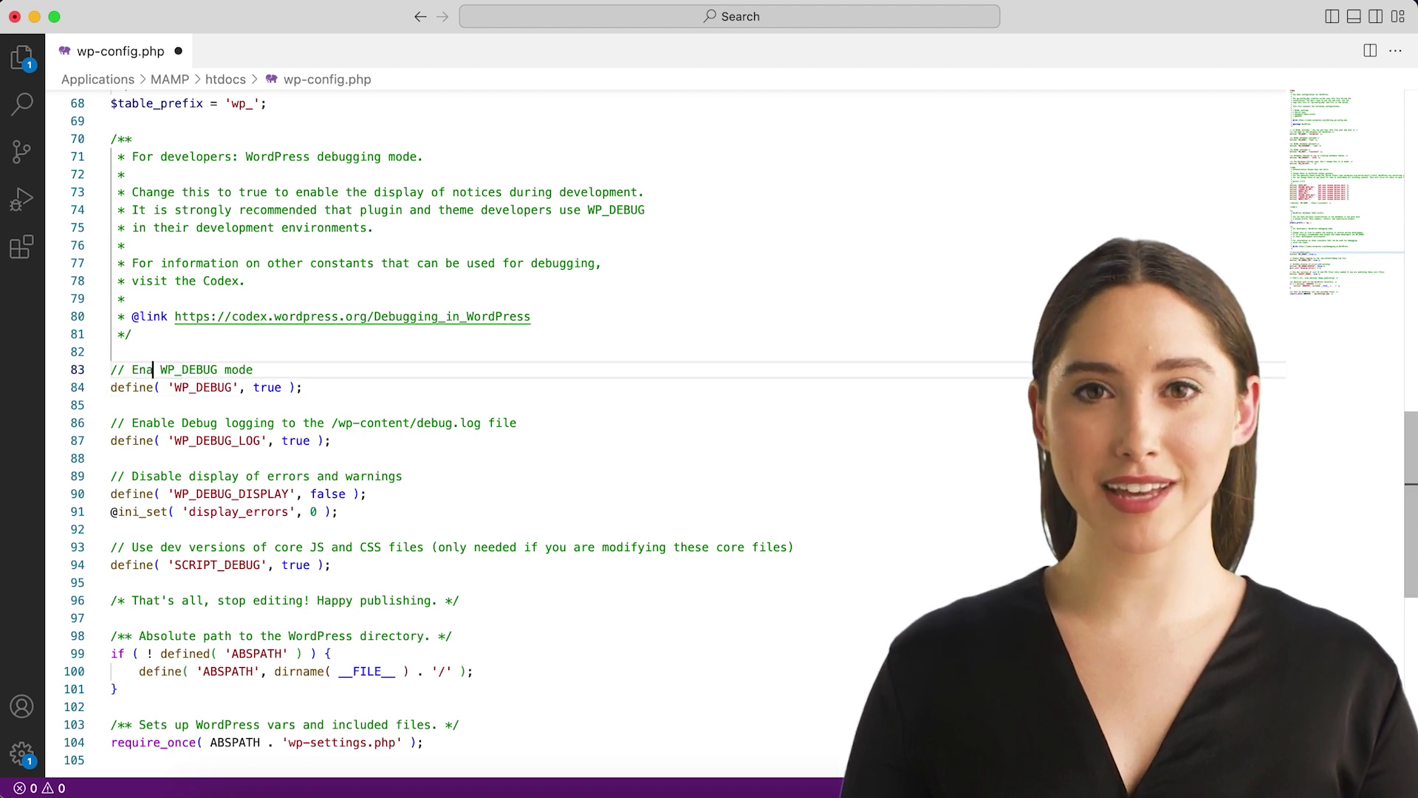
pyautogui.write('ble')
pyautogui.click(339, 387)
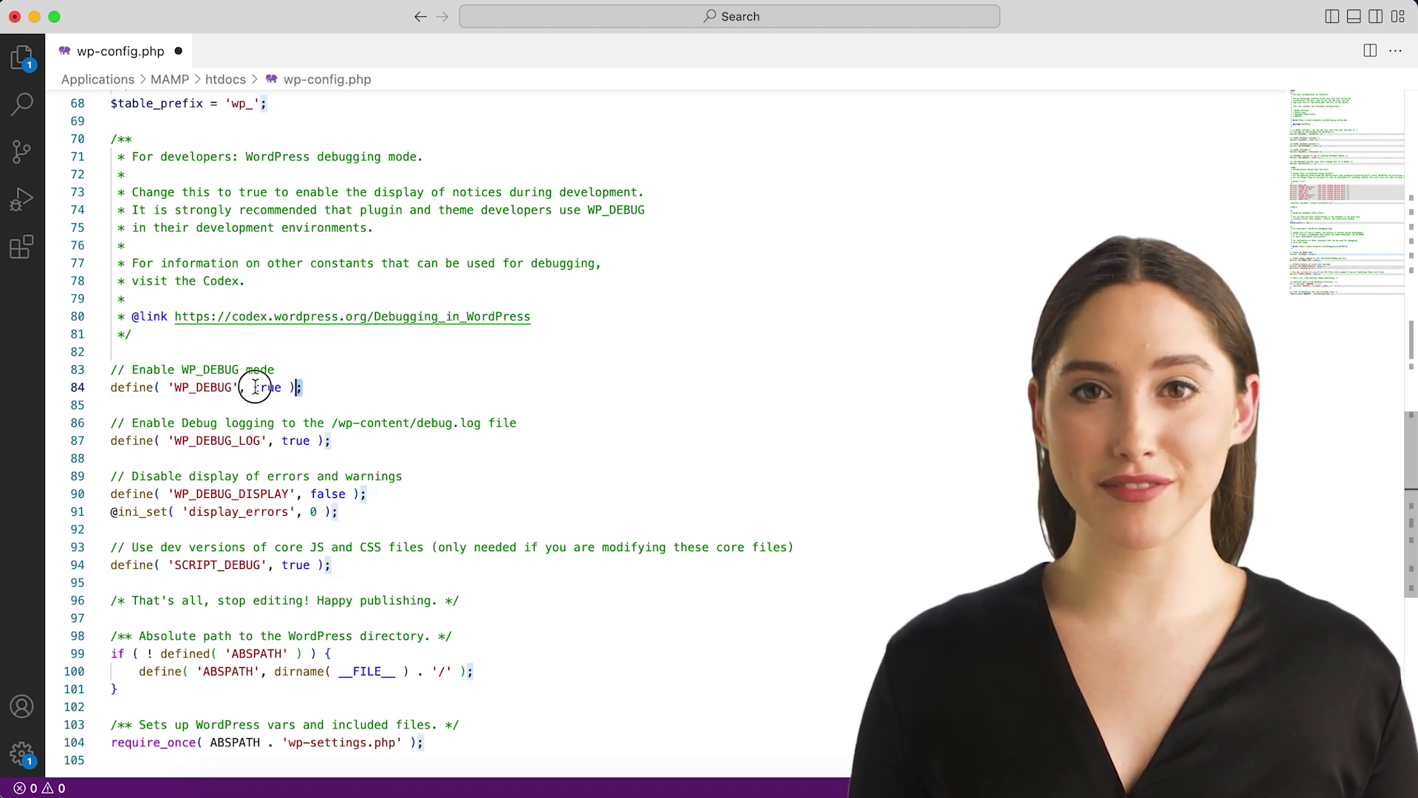
pyautogui.keyDown('shift'); pyautogui.click(110, 369); pyautogui.keyUp('shift')
pyautogui.click(322, 385)
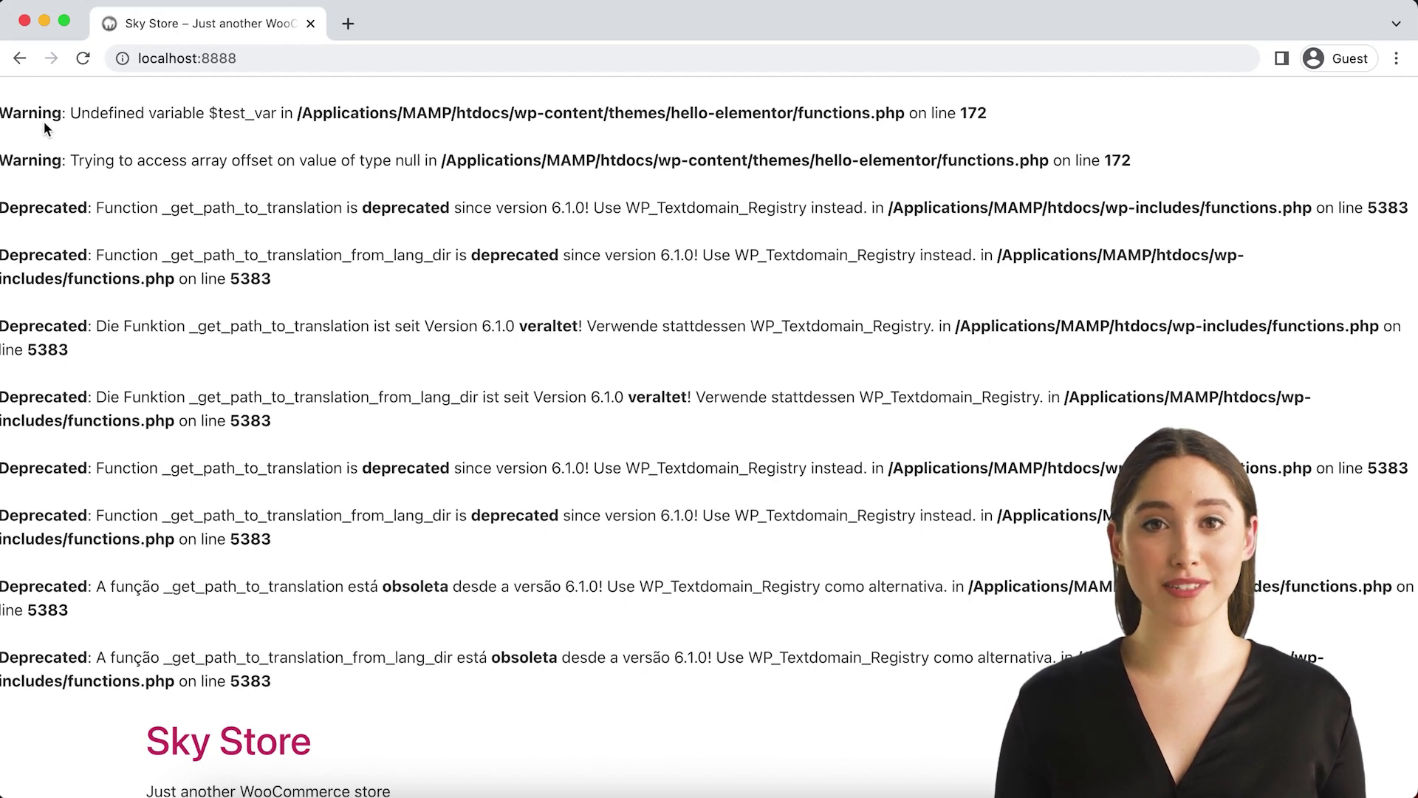
# - Highlight the undefined-variable and array-offset warnings, then reload the Sky Store page on localhost:8888
pyautogui.moveTo(13, 115); pyautogui.dragTo(350, 129)
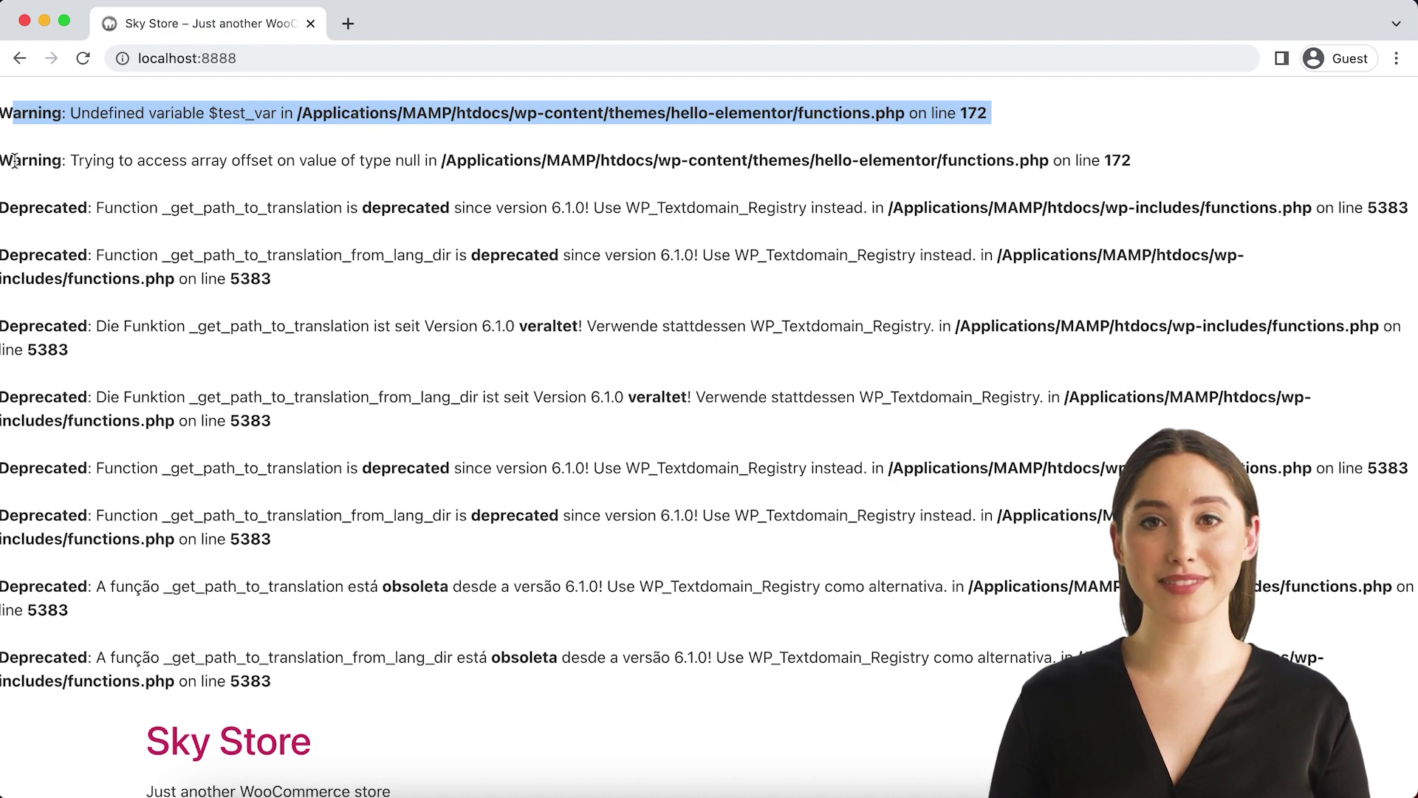
pyautogui.moveTo(15, 157); pyautogui.dragTo(1107, 162)
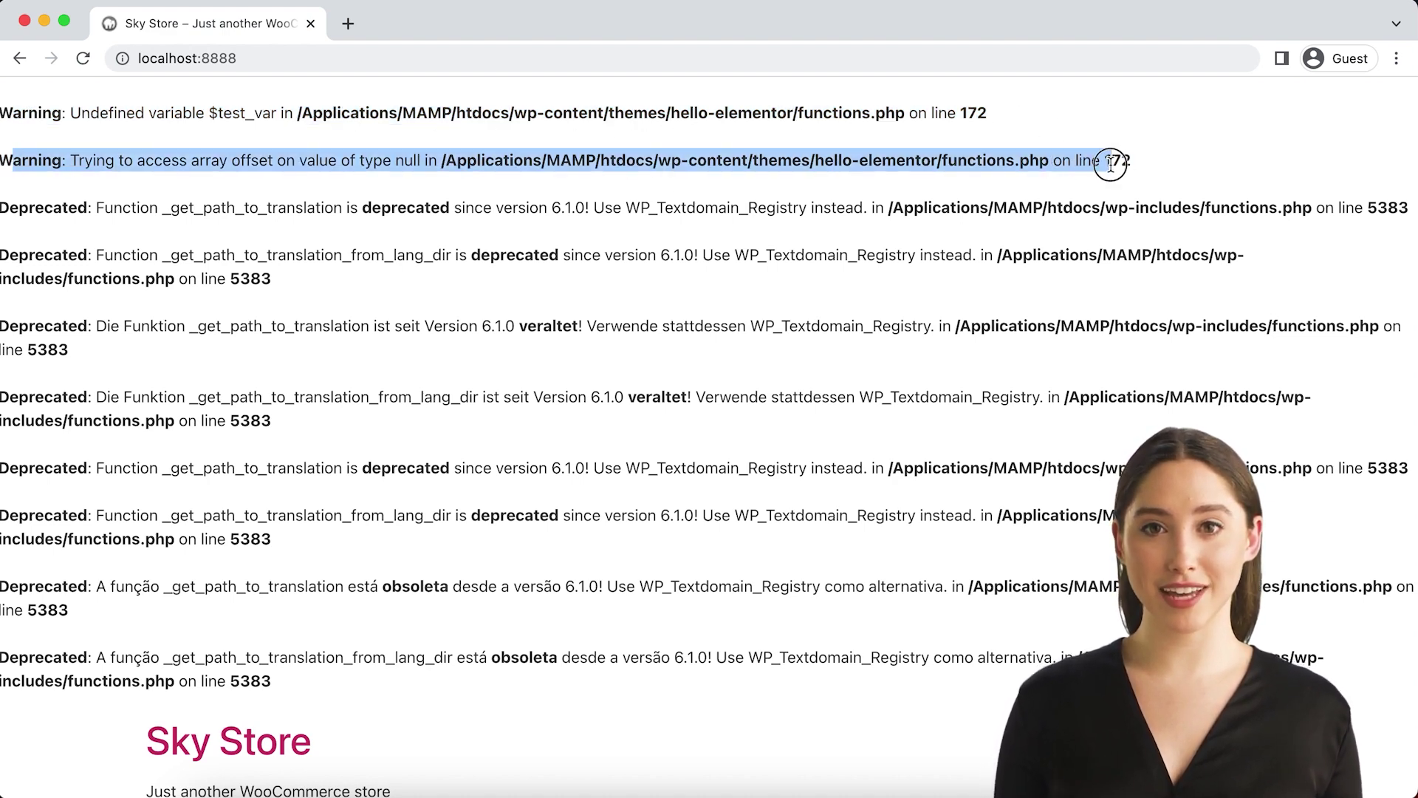
pyautogui.click(1106, 164)
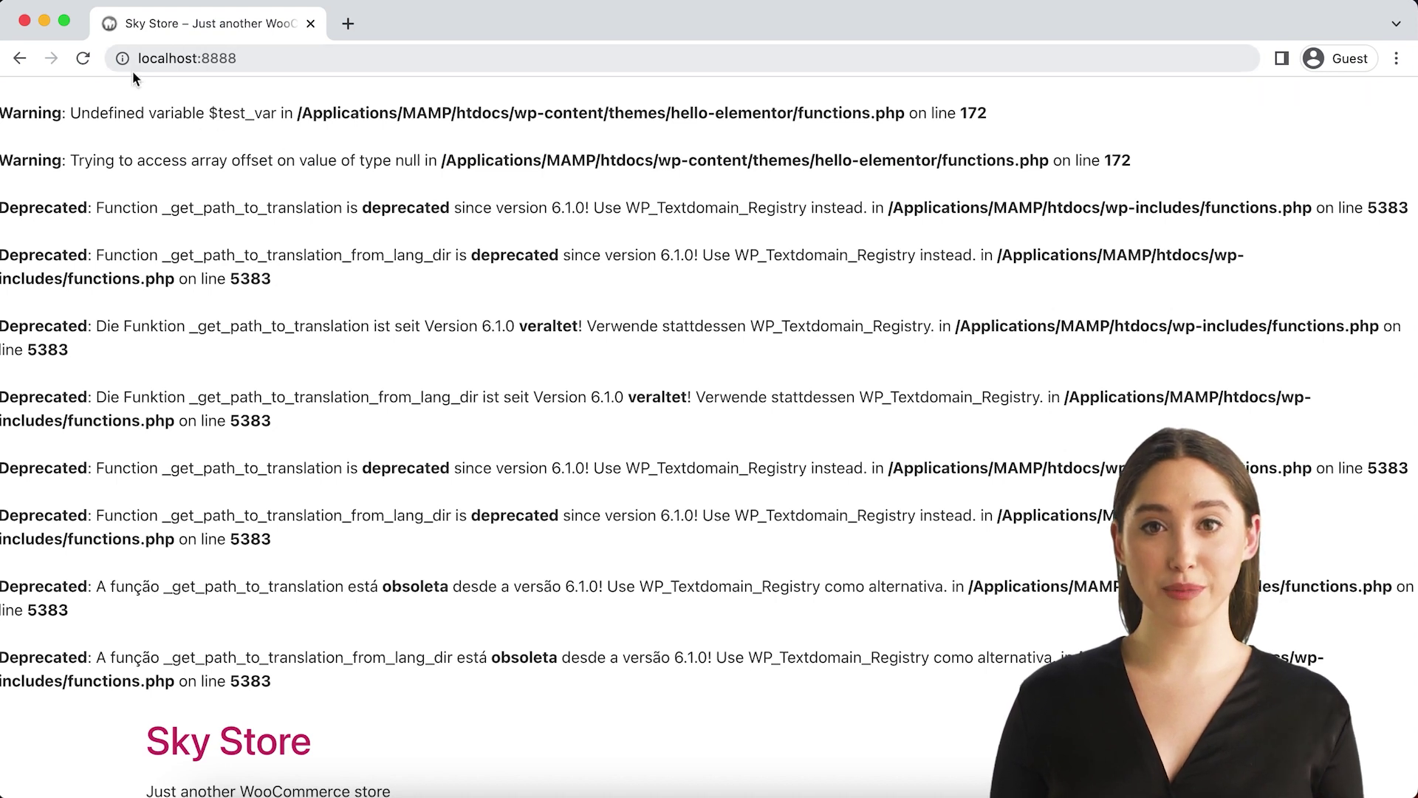
pyautogui.click(86, 60)
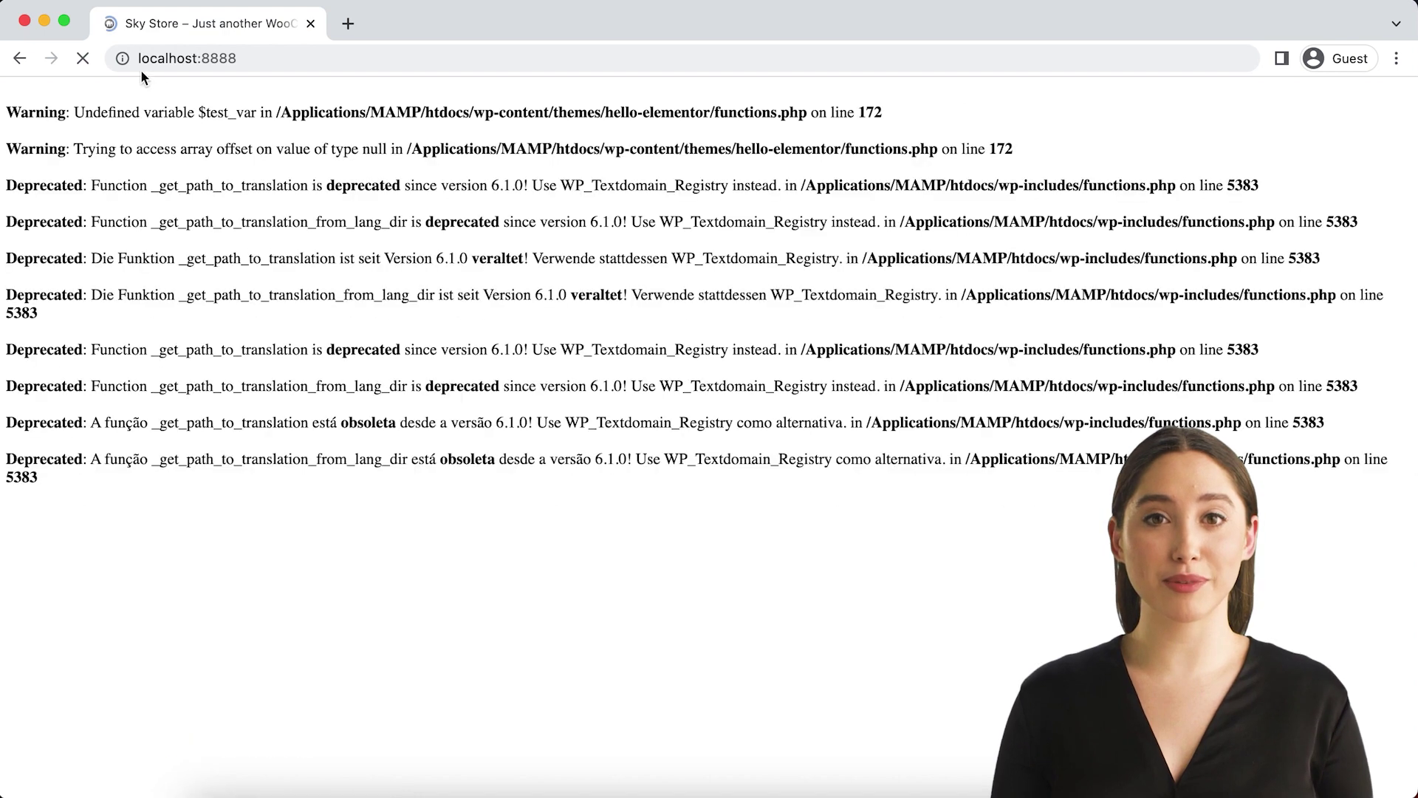
pyautogui.moveTo(29, 111); pyautogui.dragTo(309, 183)
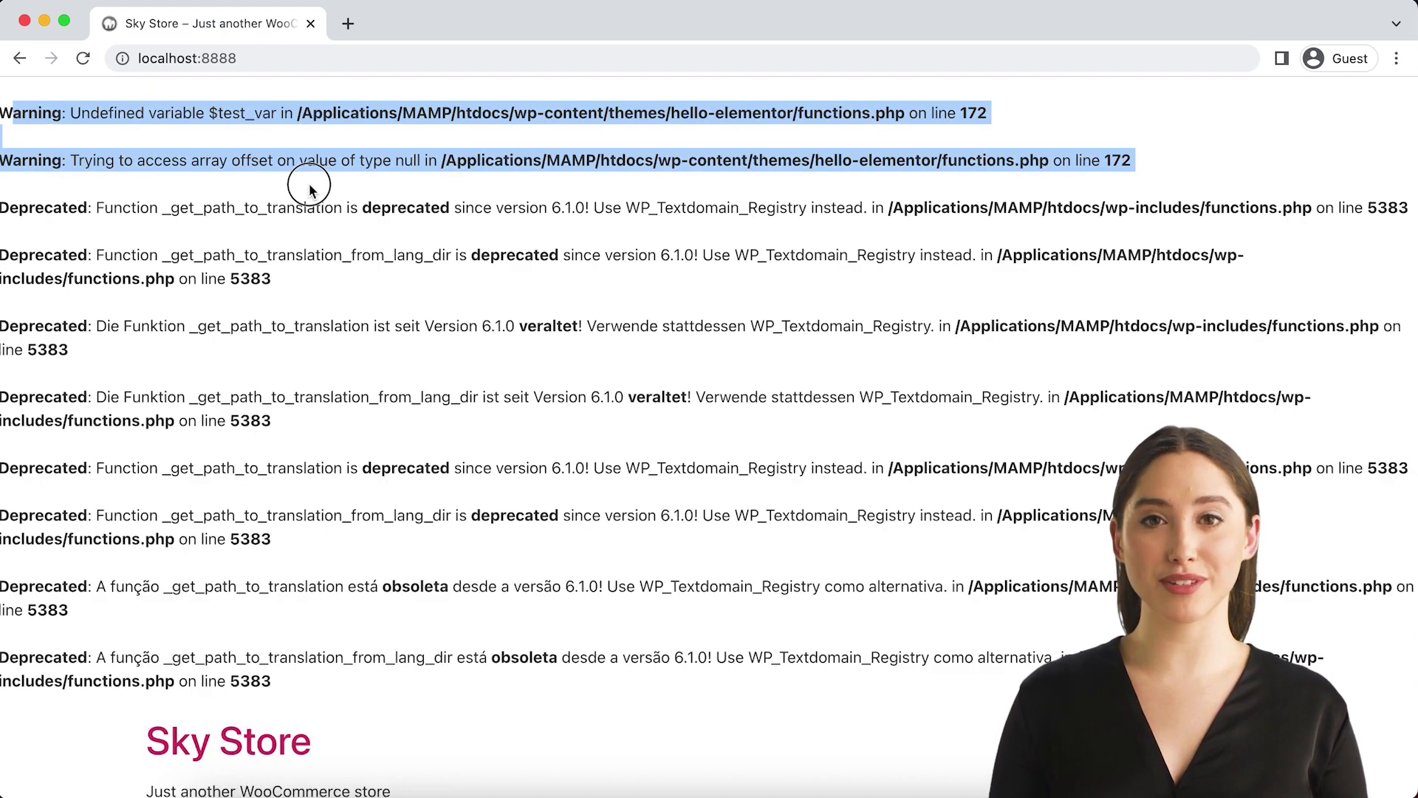
pyautogui.click(322, 159)
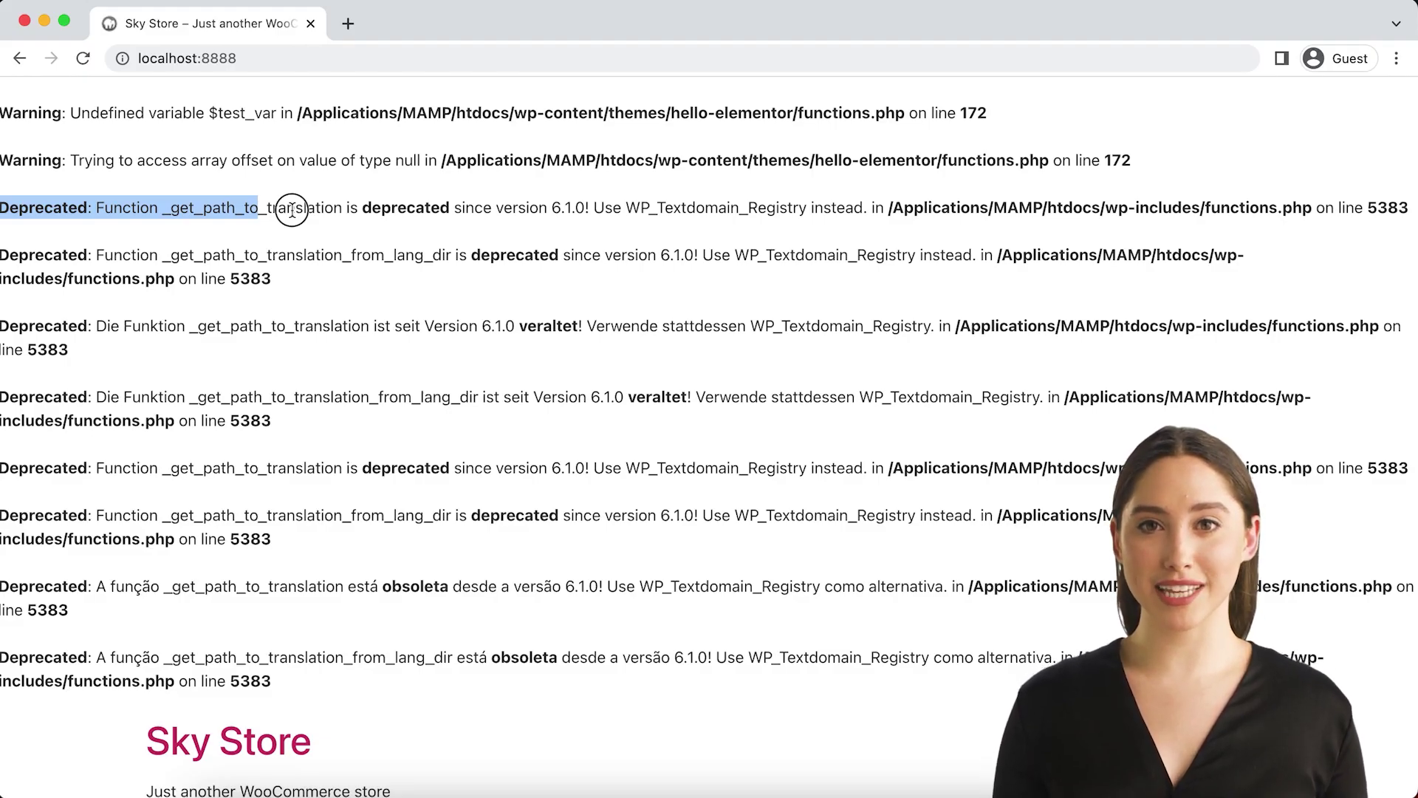
pyautogui.moveTo(292, 209); pyautogui.dragTo(320, 698)
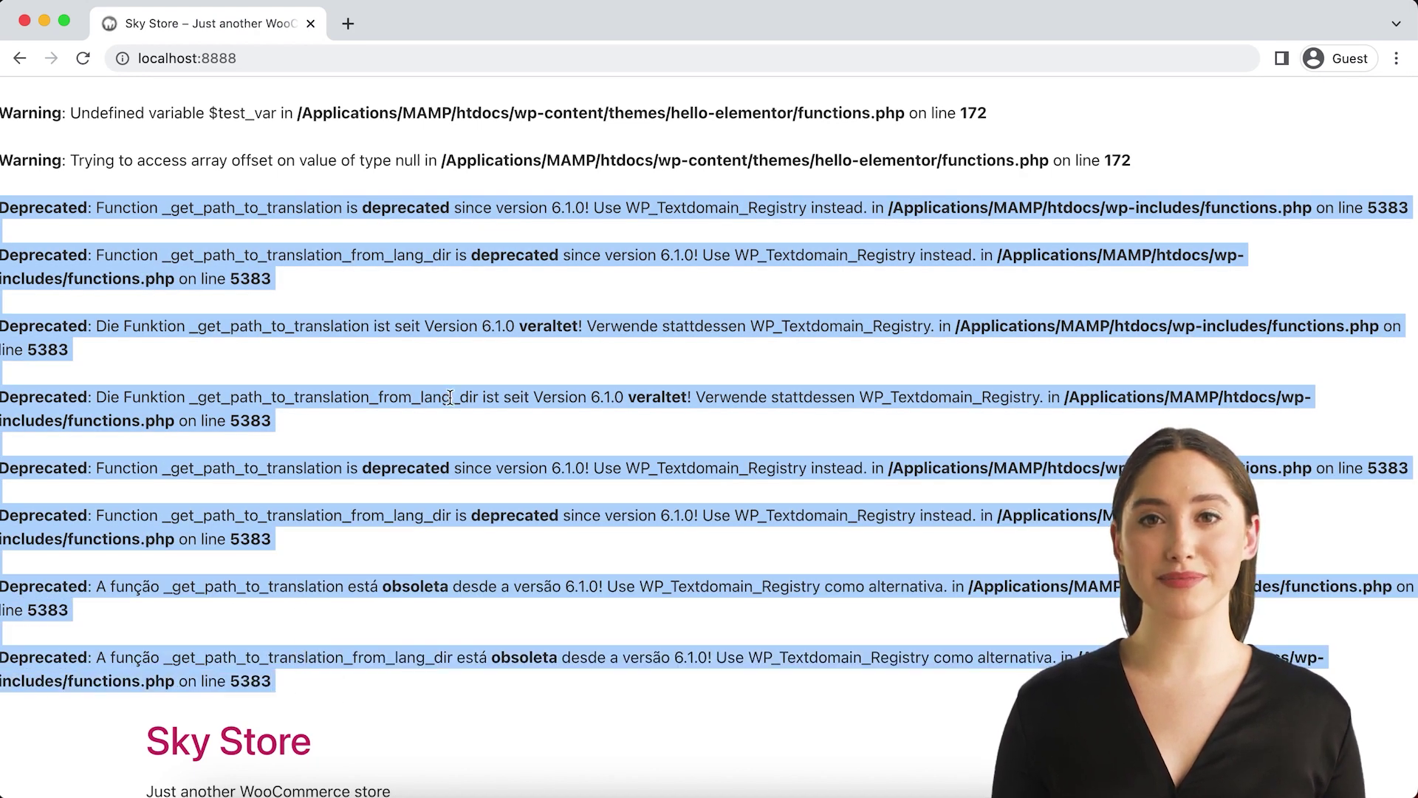
pyautogui.moveTo(337, 673); pyautogui.dragTo(12, 208)
pyautogui.click(240, 246)
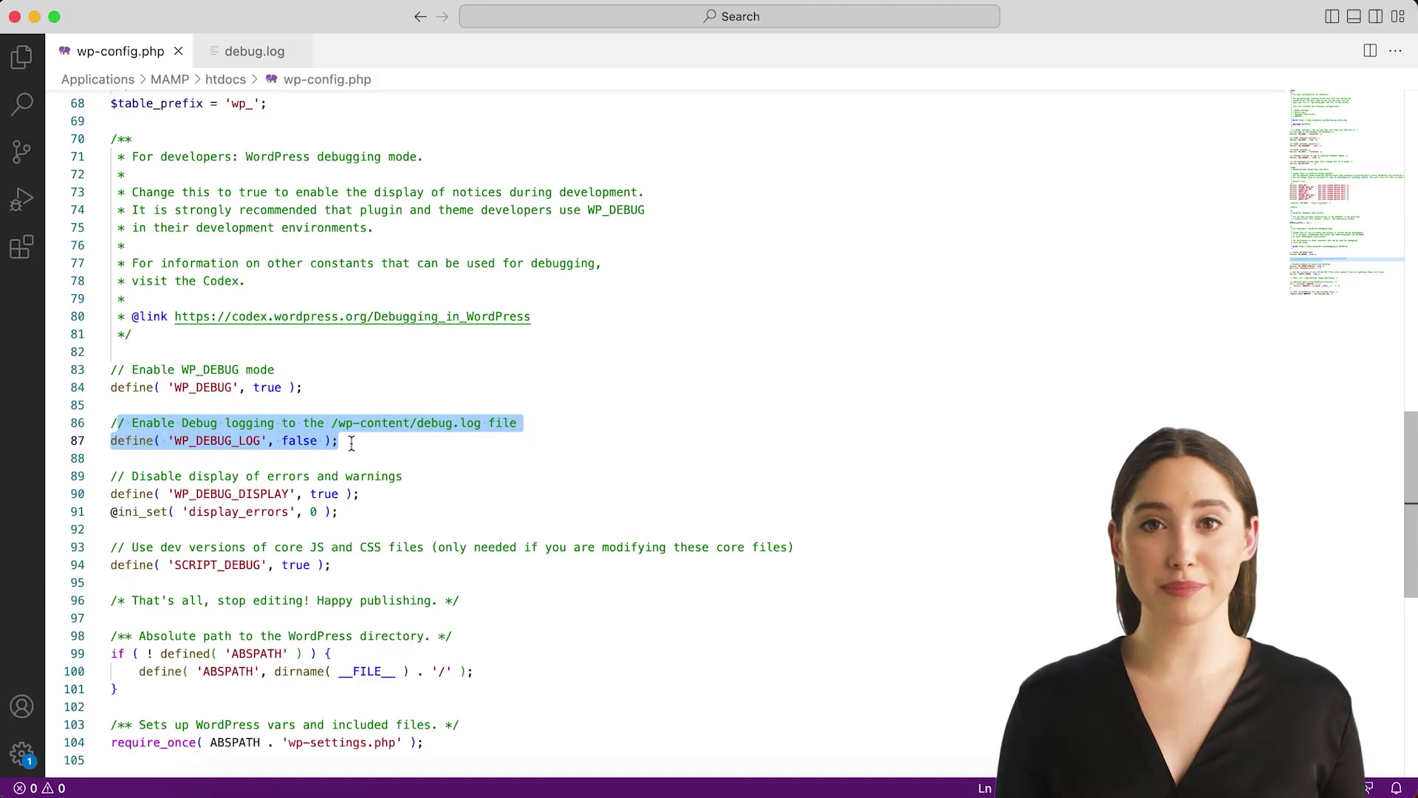
# - Change WP_DEBUG_LOG on line 87 from false to true, then view debug.log
pyautogui.click(361, 443)
pyautogui.doubleClick(307, 441)
pyautogui.write('true')
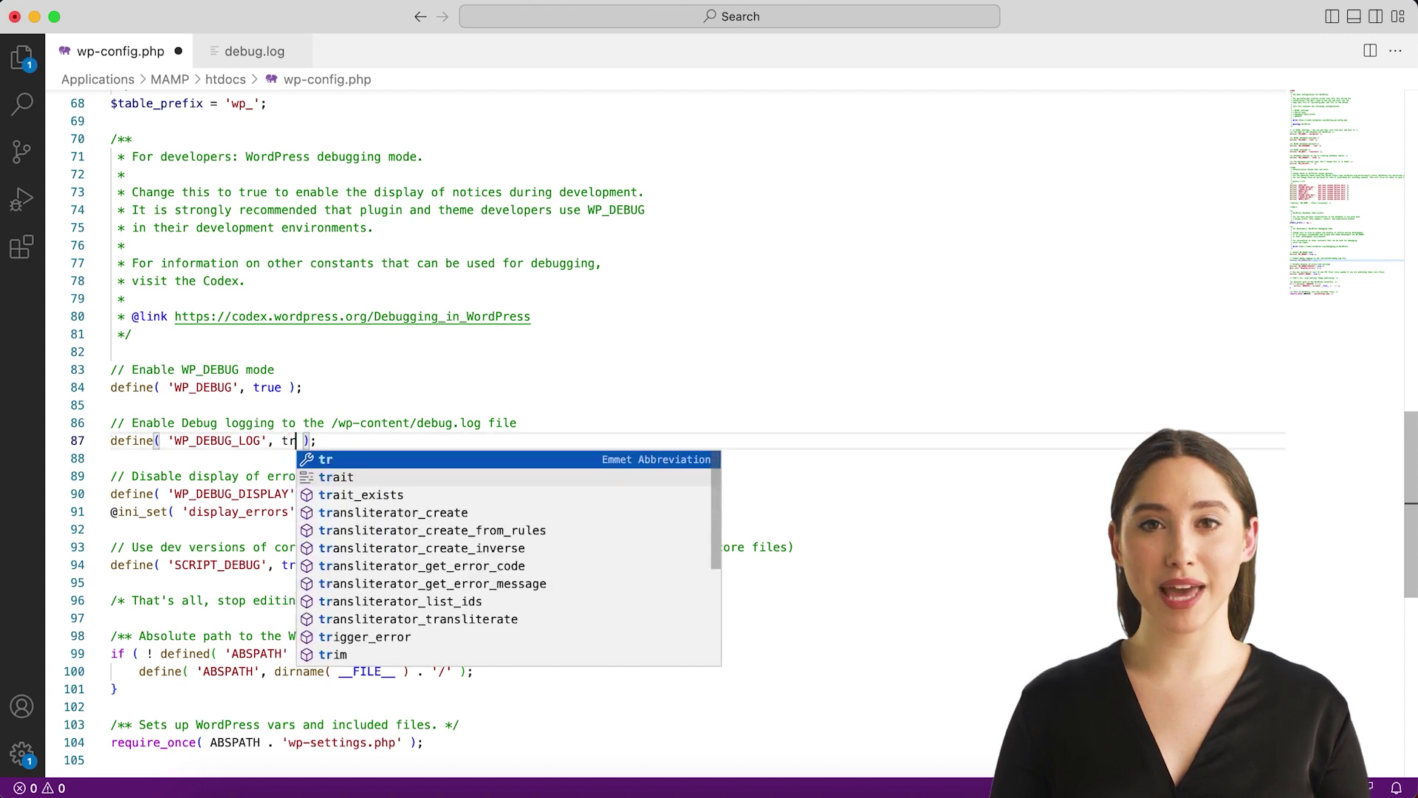
pyautogui.press('End')
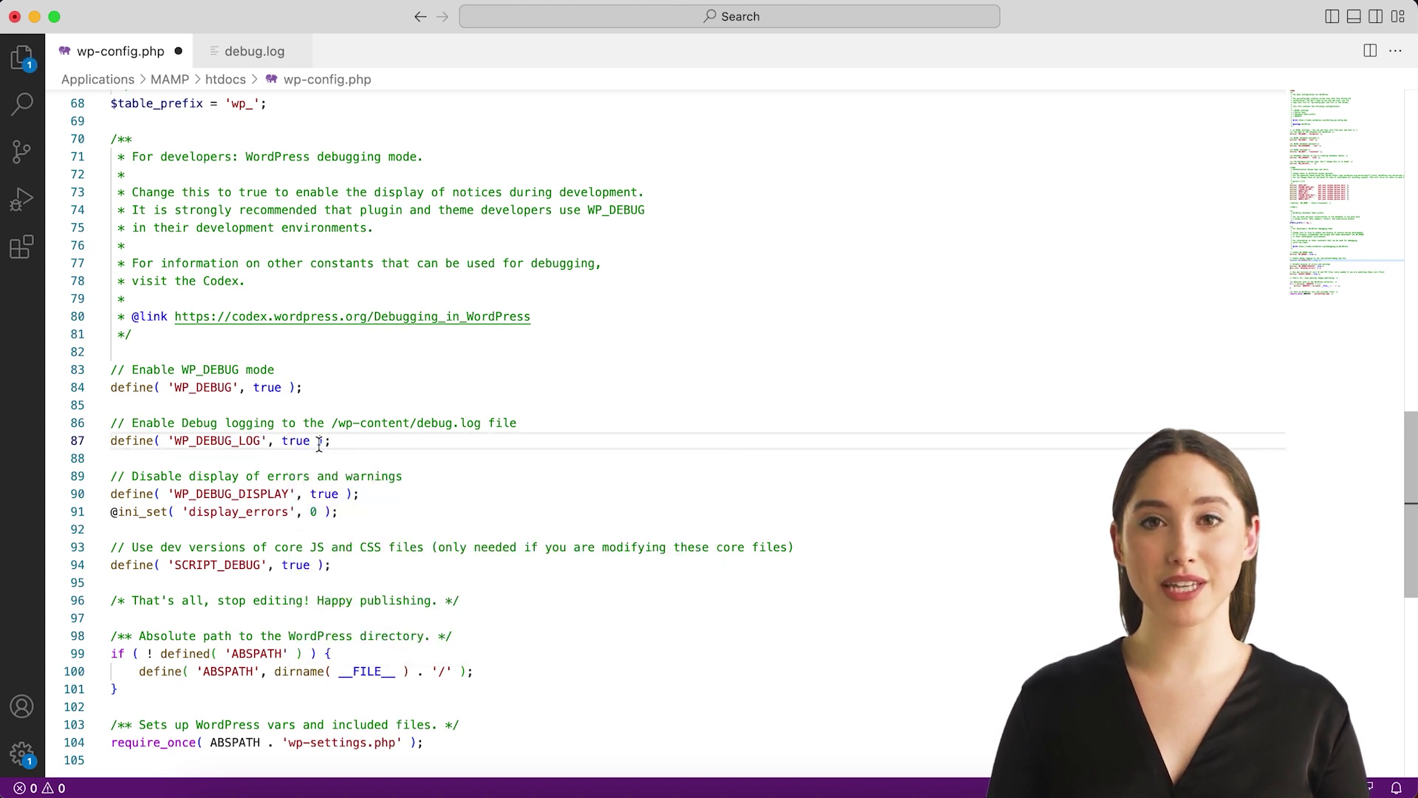
pyautogui.moveTo(330, 442); pyautogui.dragTo(110, 442)
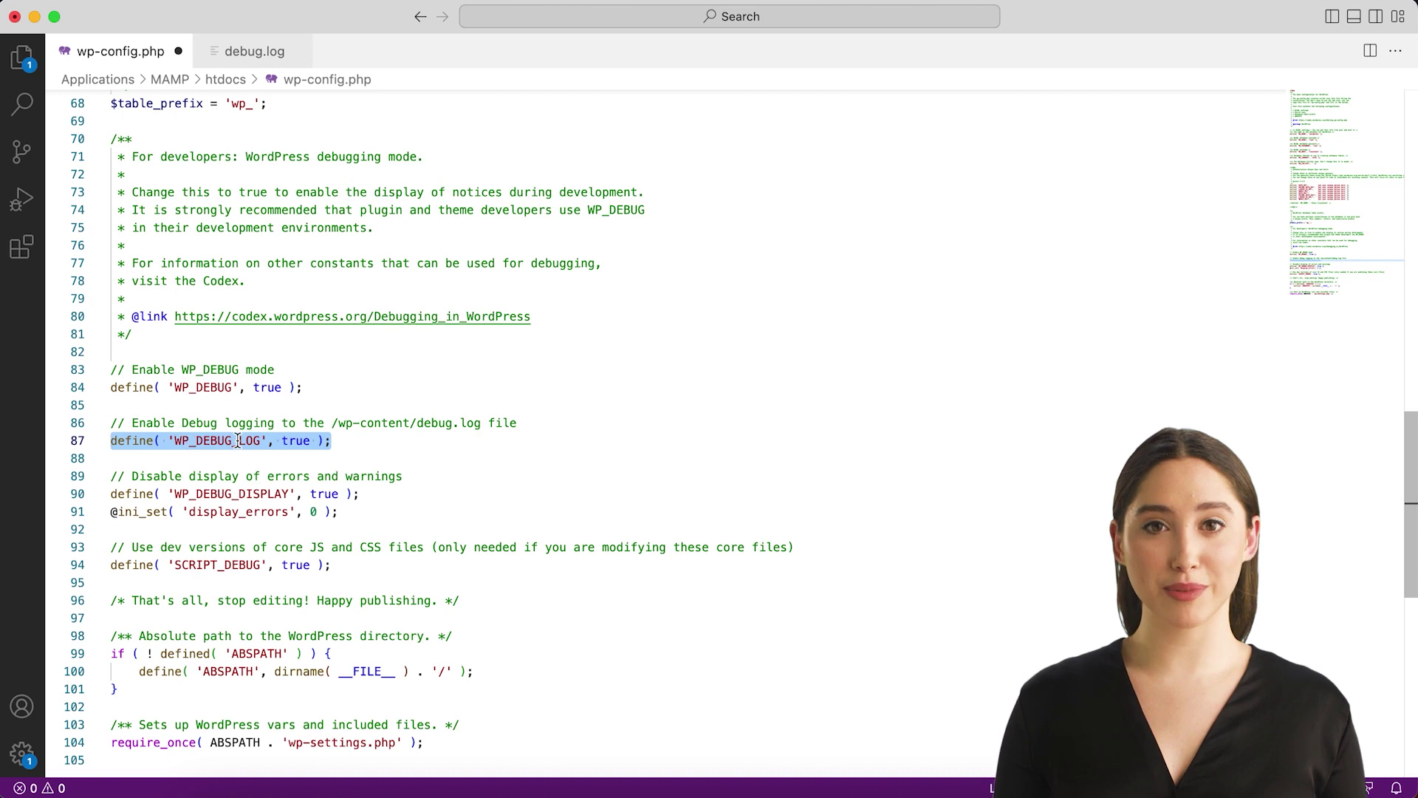
pyautogui.click(344, 441)
pyautogui.click(253, 54)
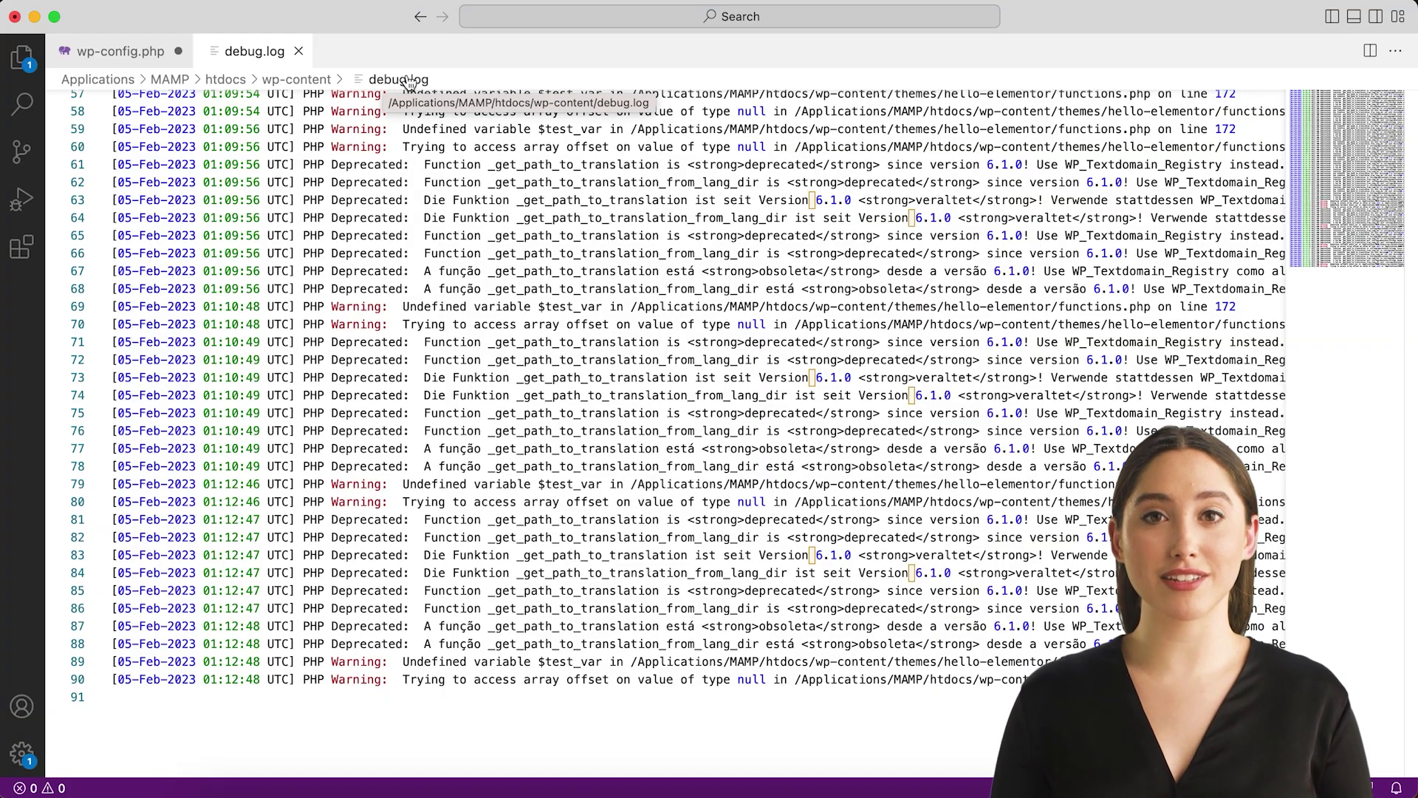
# - Highlight the Deprecated entries and the newest warnings in debug.log
pyautogui.doubleClick(368, 430)
pyautogui.scroll(2, 413, 294)
pyautogui.scroll(3, 412, 294)
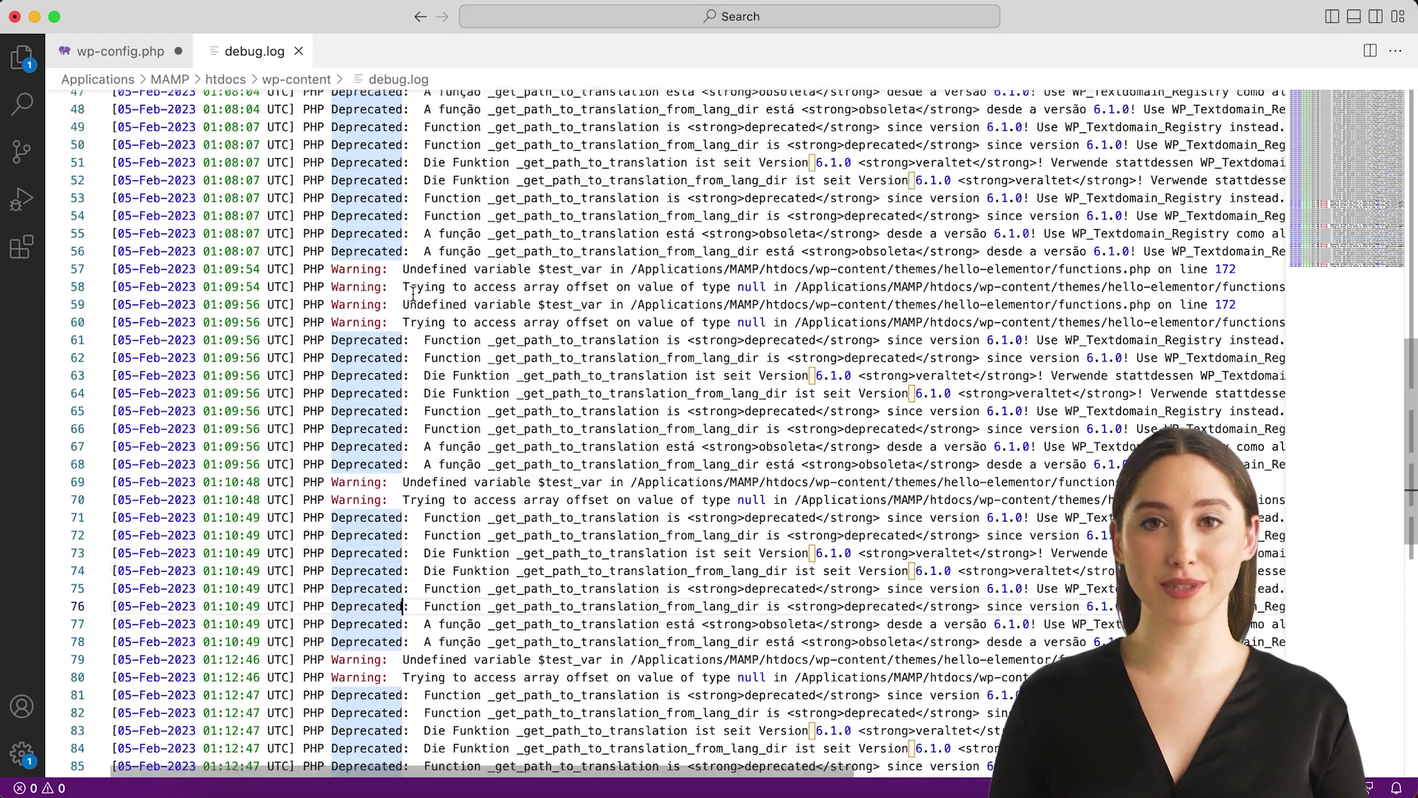
pyautogui.scroll(-5, 413, 294)
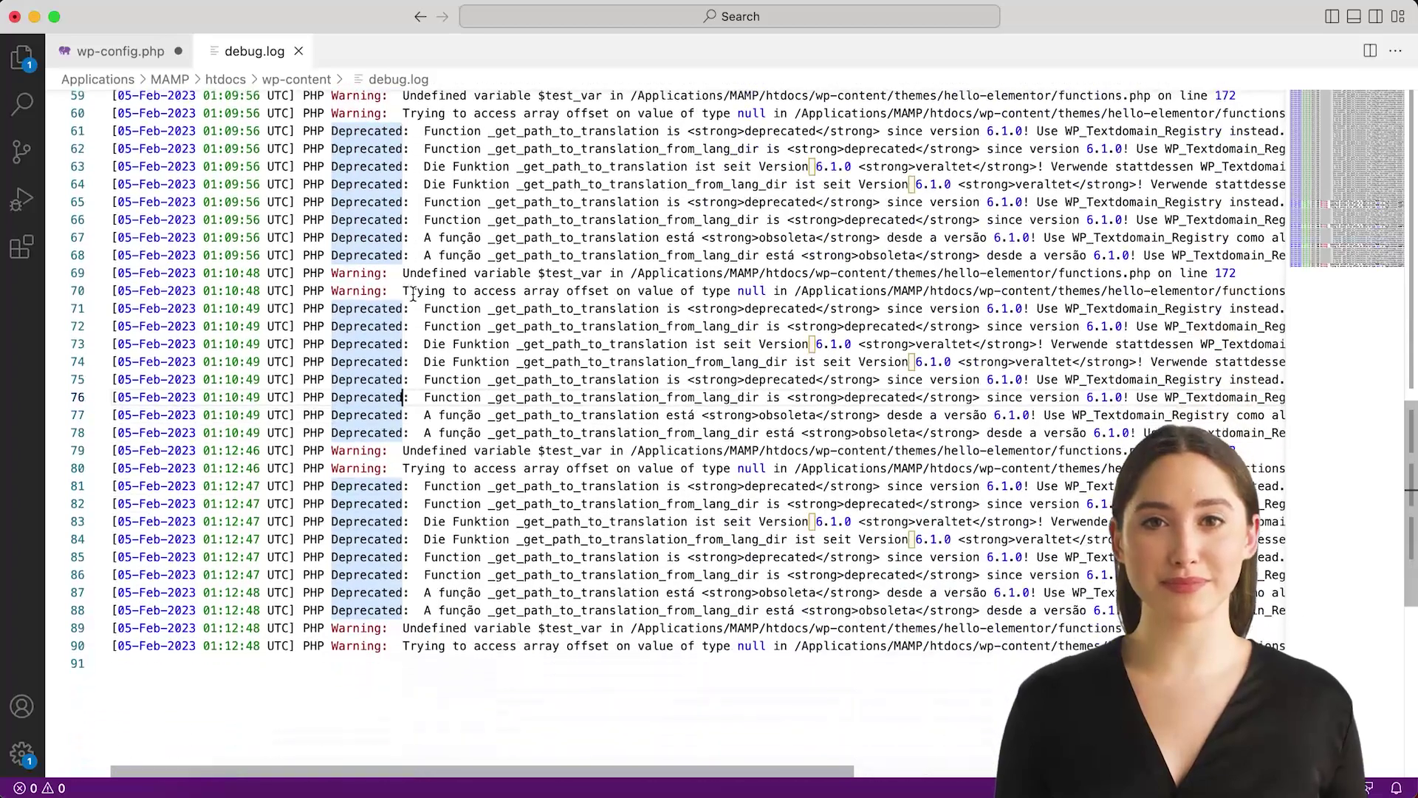
pyautogui.moveTo(353, 405); pyautogui.dragTo(644, 528)
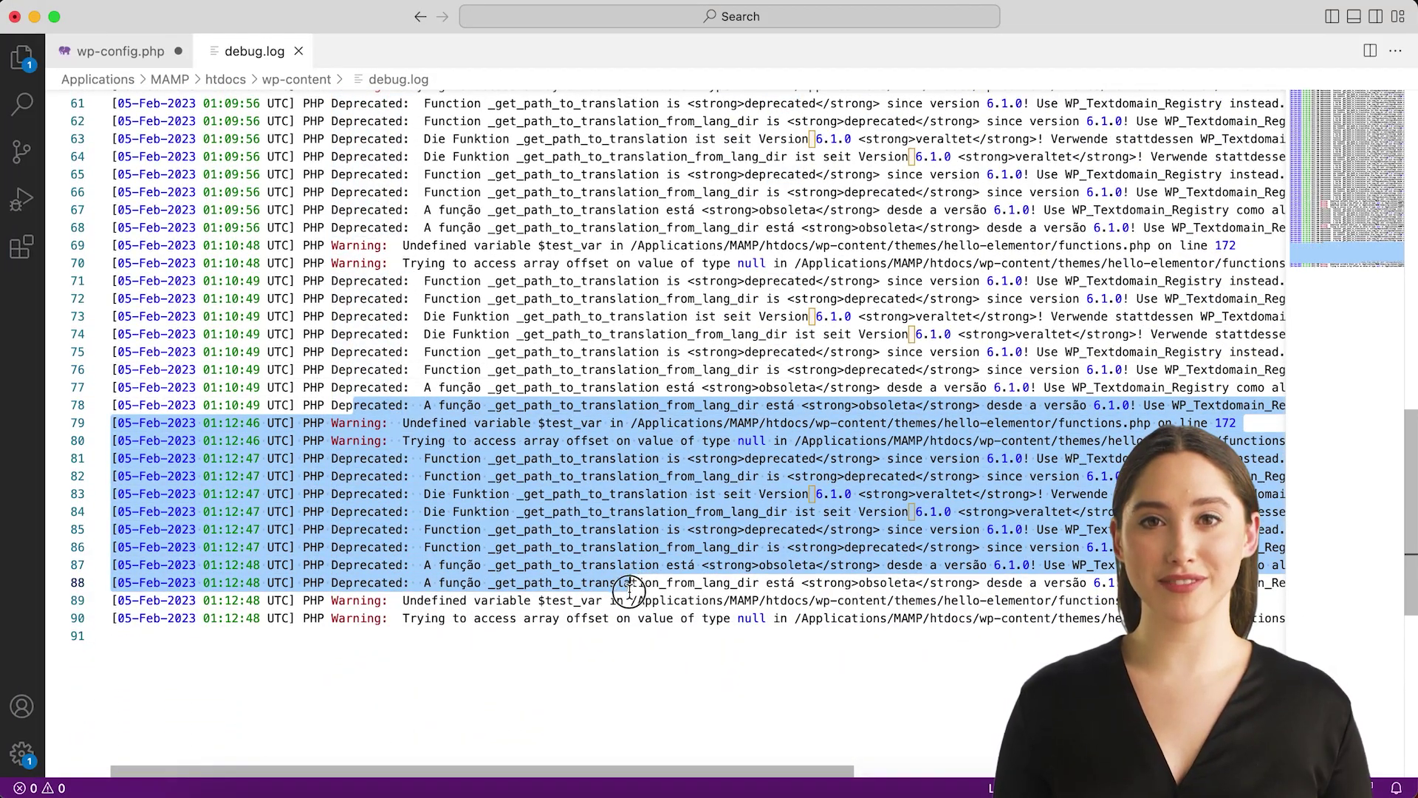
pyautogui.moveTo(629, 591); pyautogui.dragTo(624, 619)
pyautogui.click(622, 618)
# - Scroll across the rest of the log, then return to wp-config.php
pyautogui.hscroll(10, 656, 559)
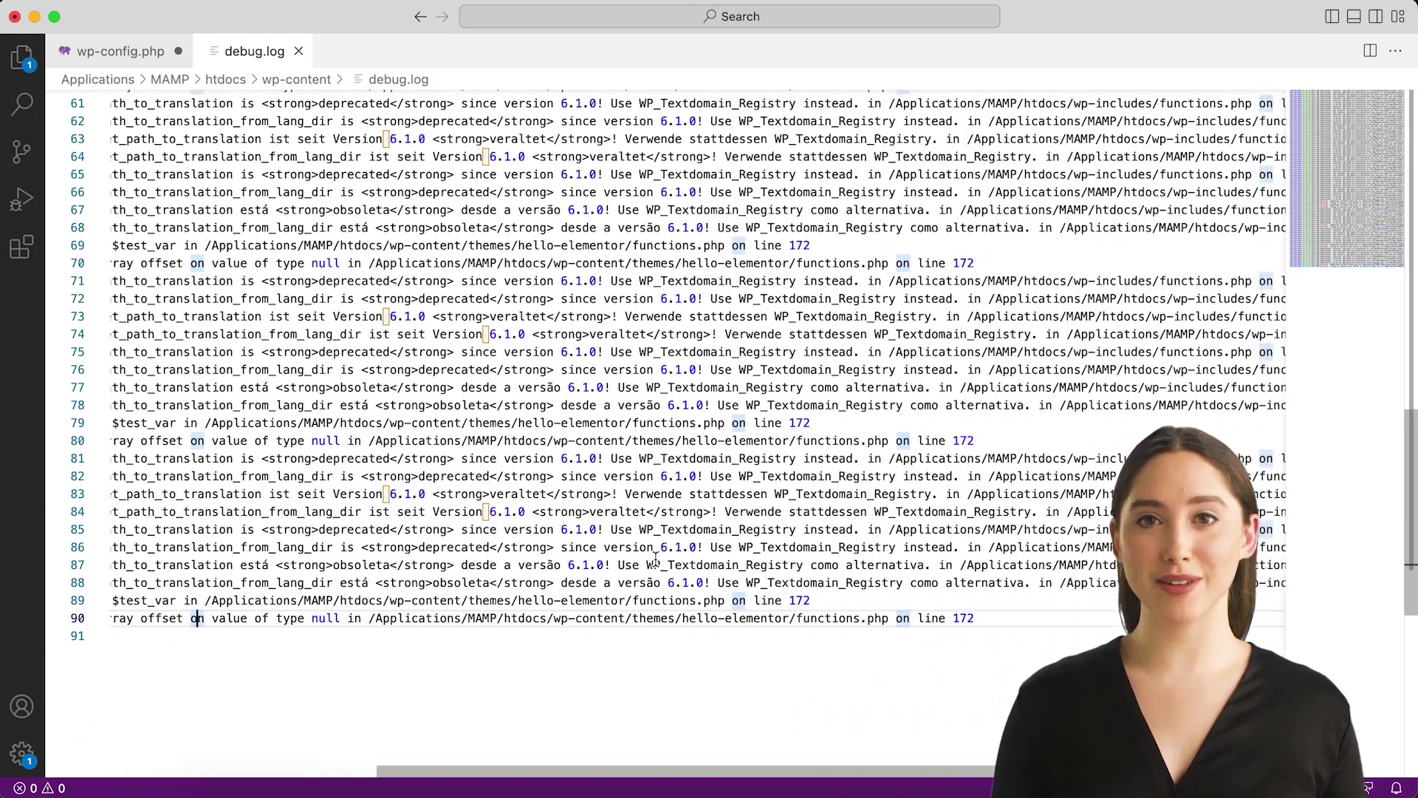
pyautogui.hscroll(-10, 655, 559)
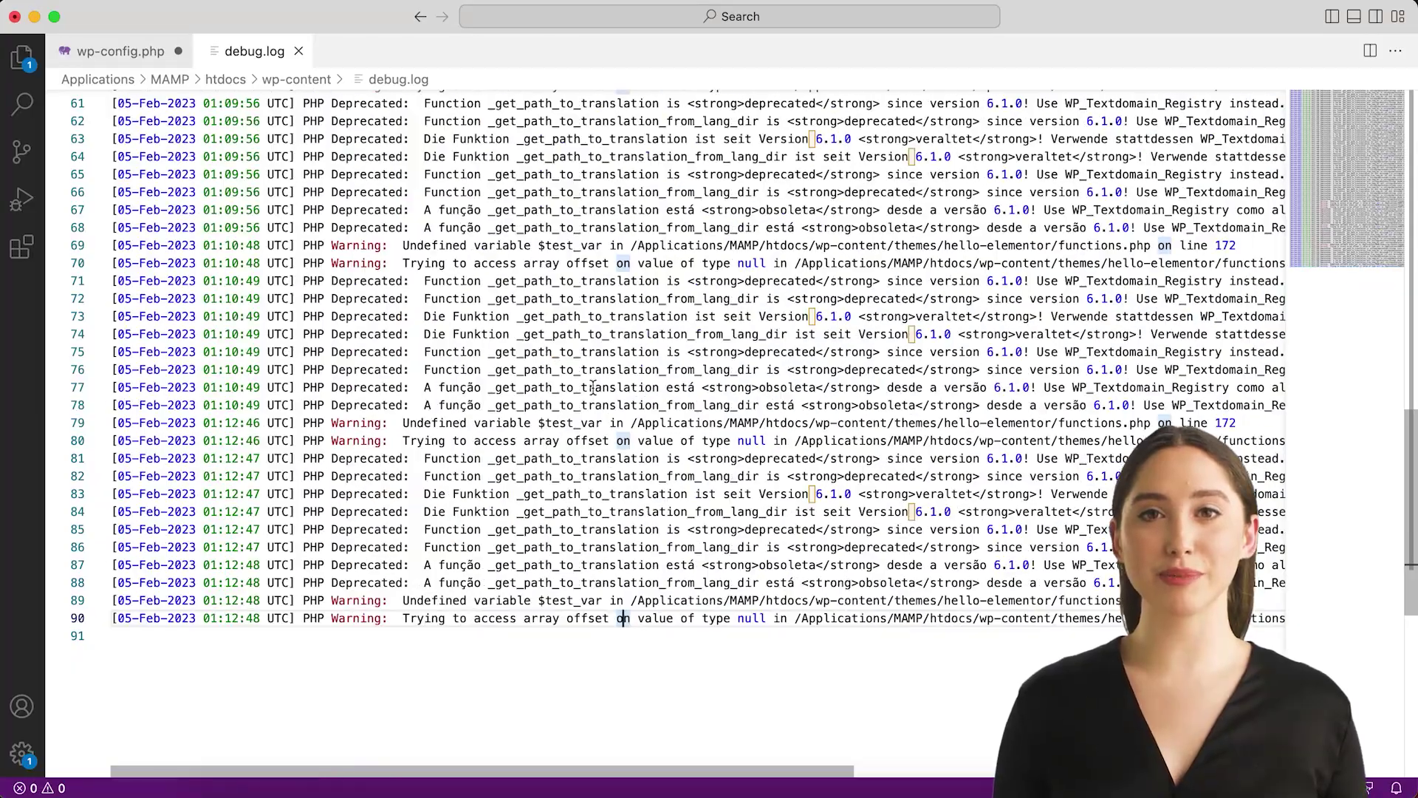
pyautogui.scroll(3, 592, 387)
pyautogui.scroll(-3, 592, 387)
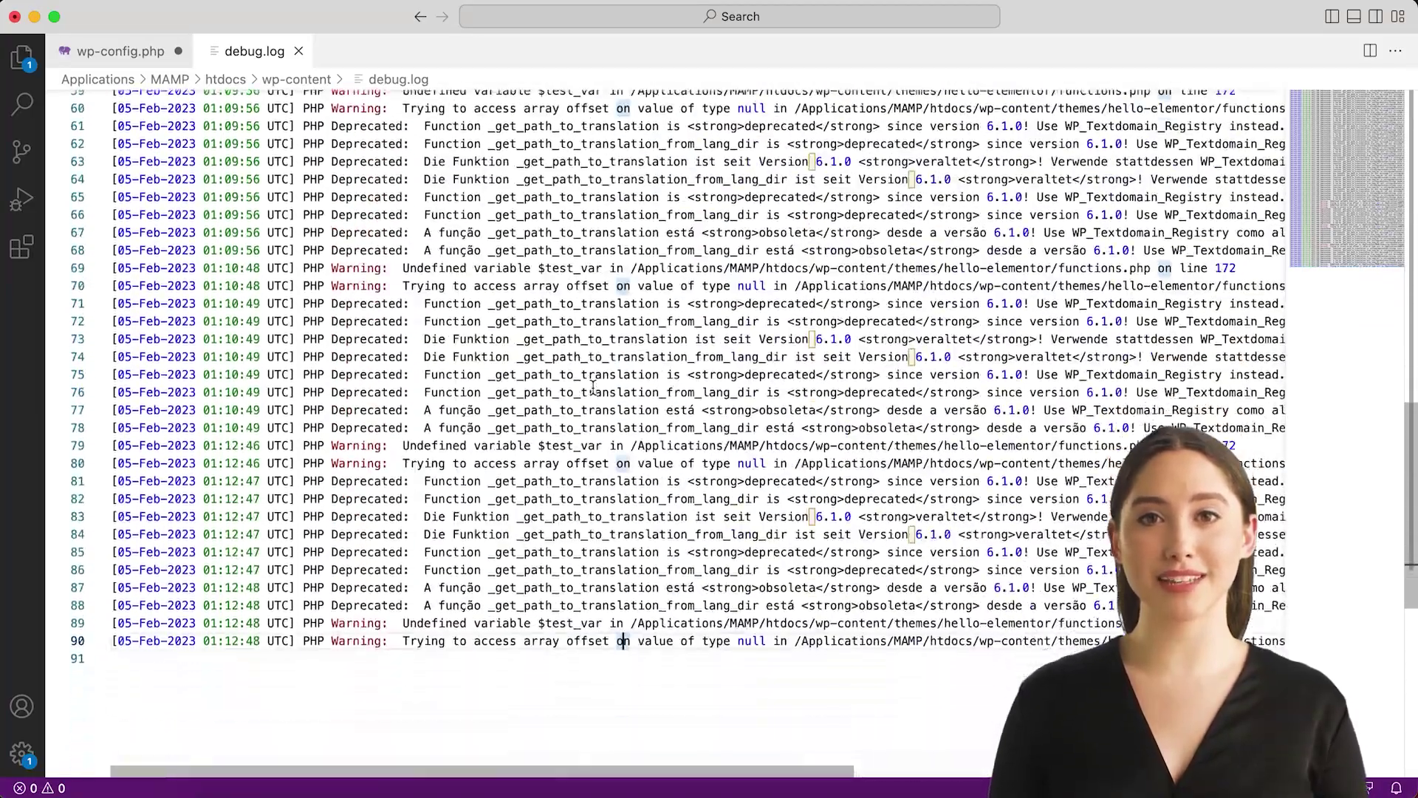
pyautogui.scroll(-2, 592, 387)
pyautogui.scroll(3, 592, 387)
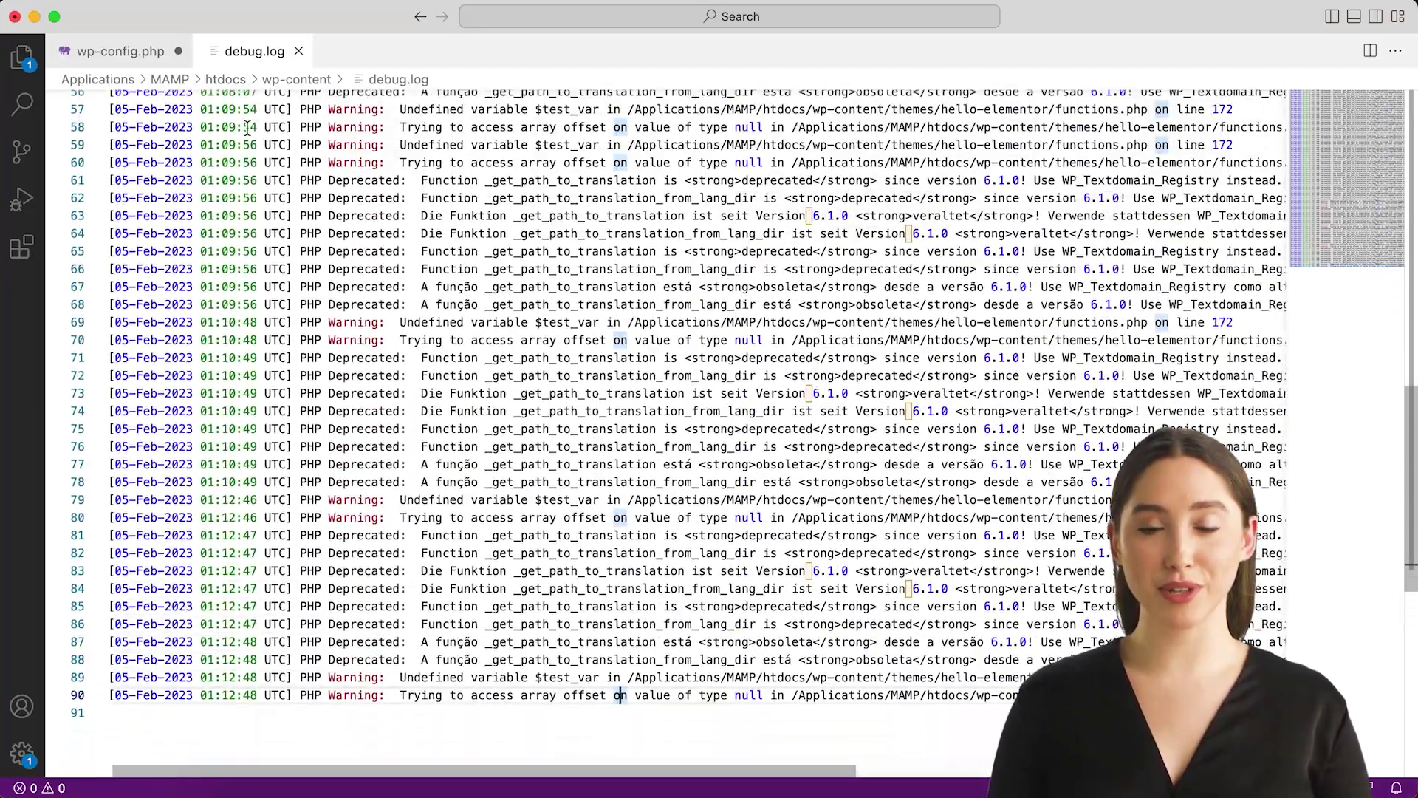
pyautogui.click(118, 51)
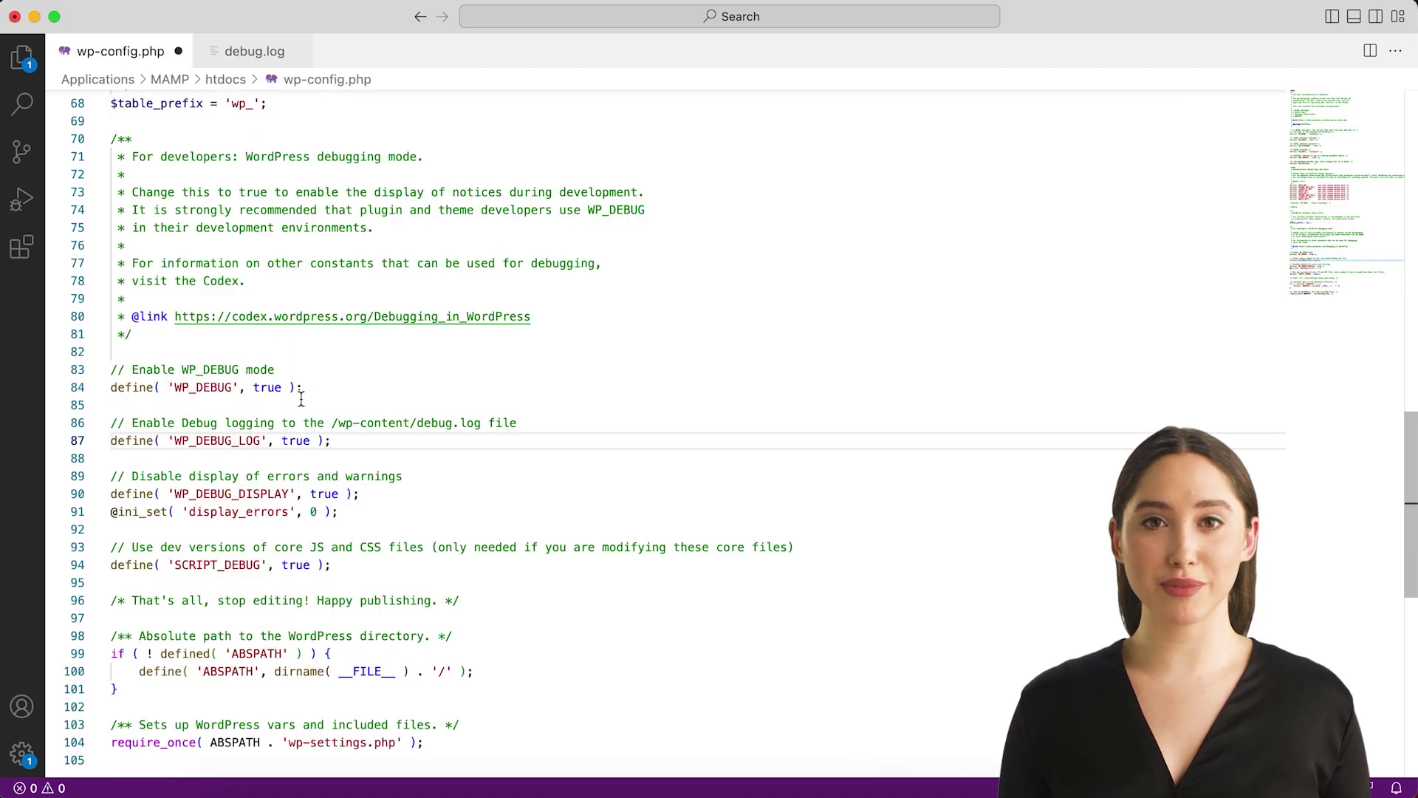
# - Replace WP_DEBUG_LOG's true with '/tmp/wp-debug-log.txt' on line 87
pyautogui.doubleClick(294, 440)
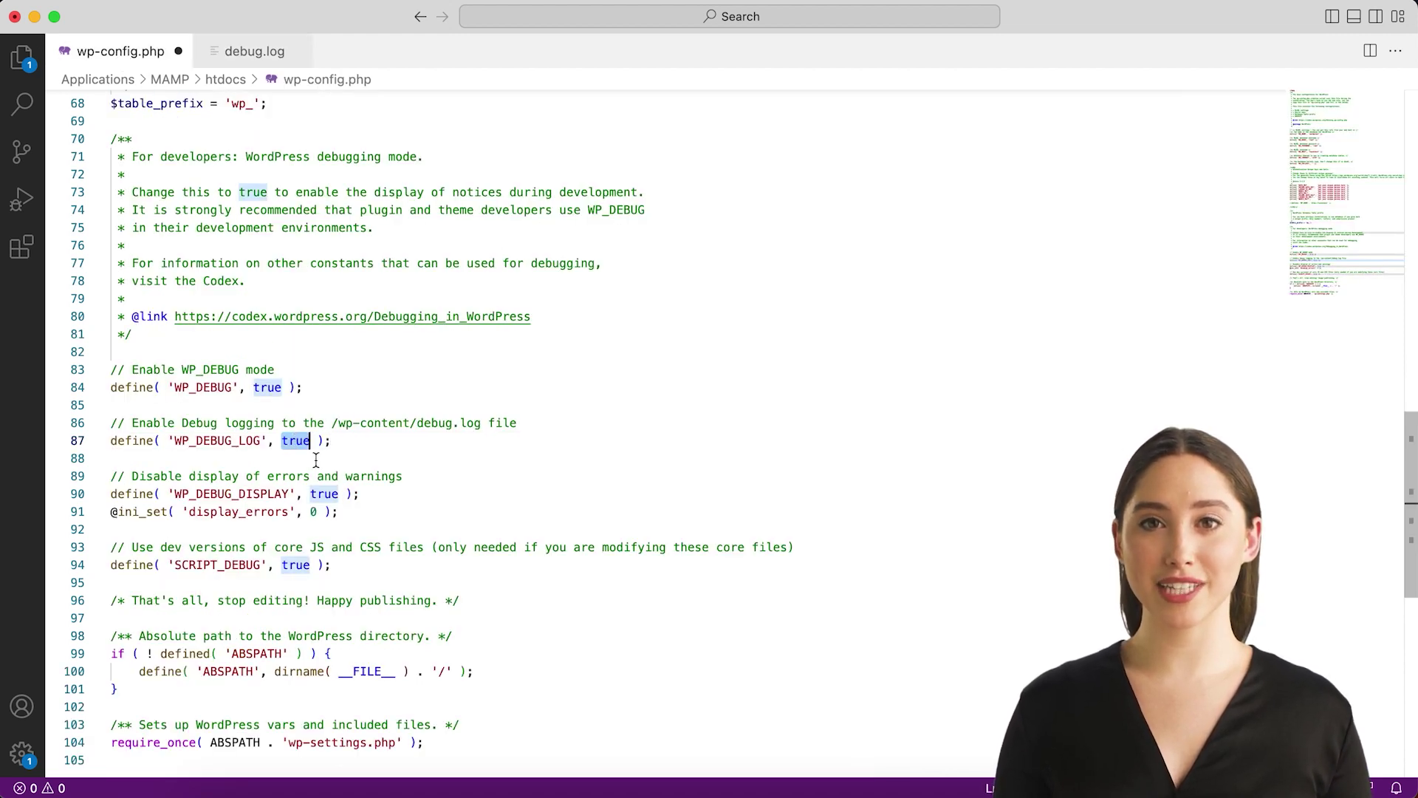
pyautogui.write("'")
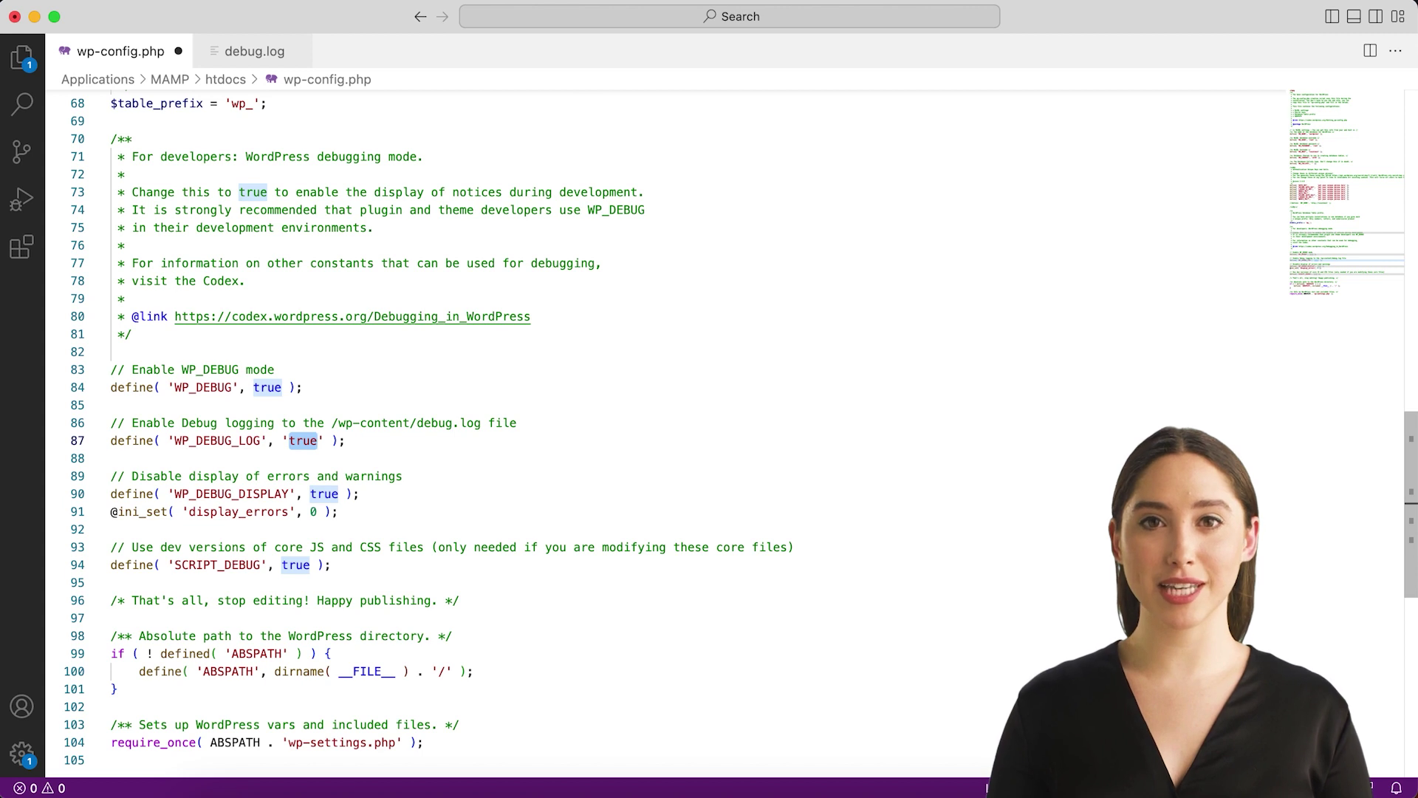
pyautogui.write('/tmp/wp')
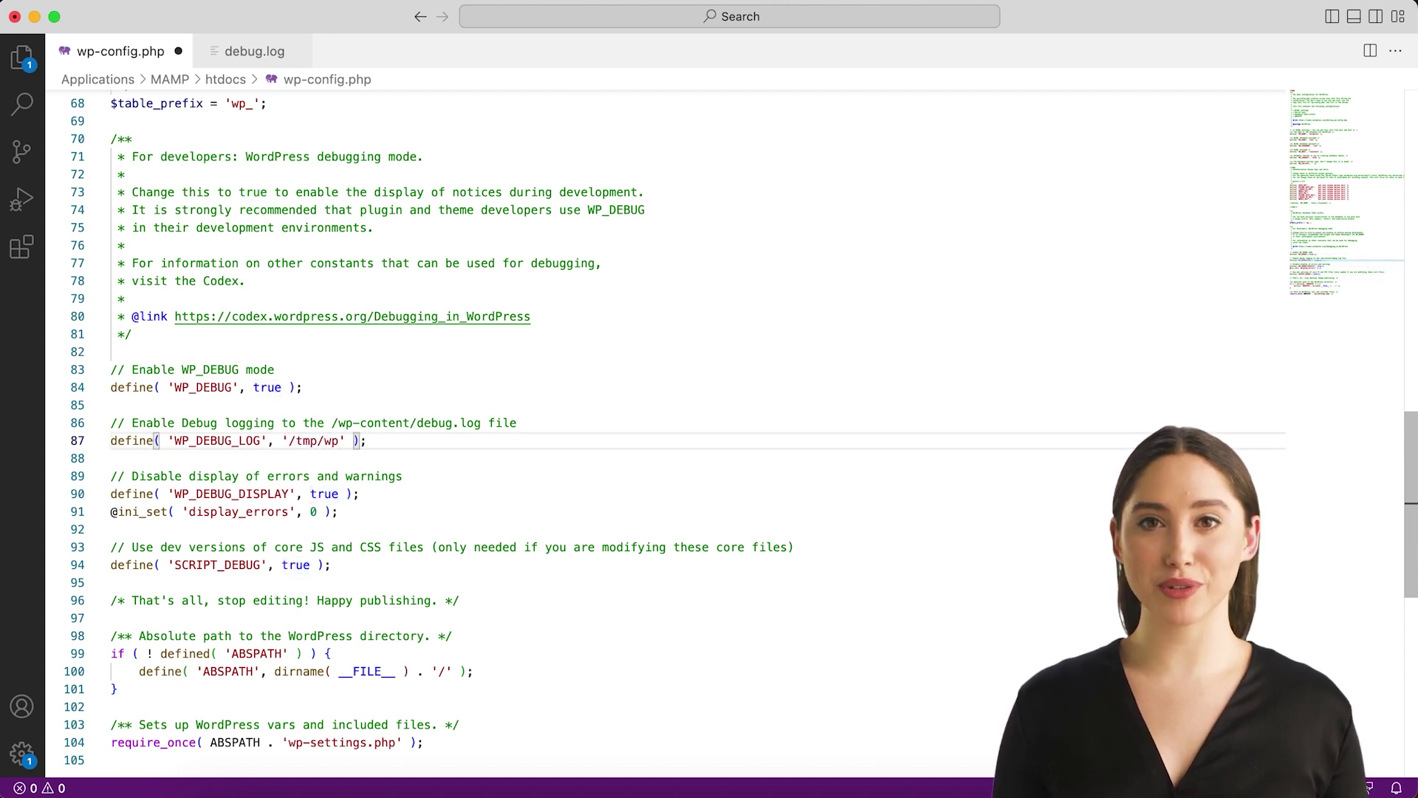
pyautogui.write('-')
pyautogui.write('debug.')
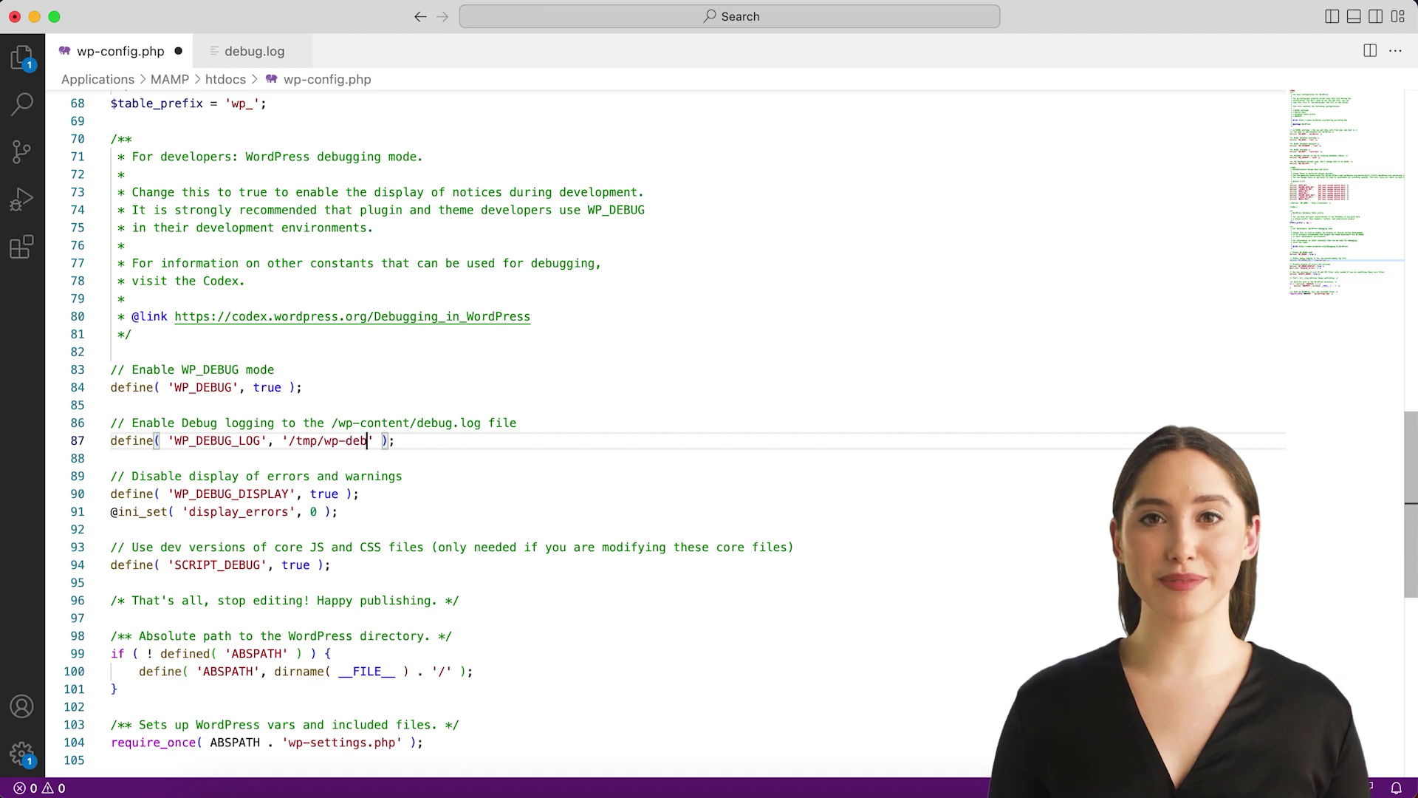
pyautogui.press('BackSpace')
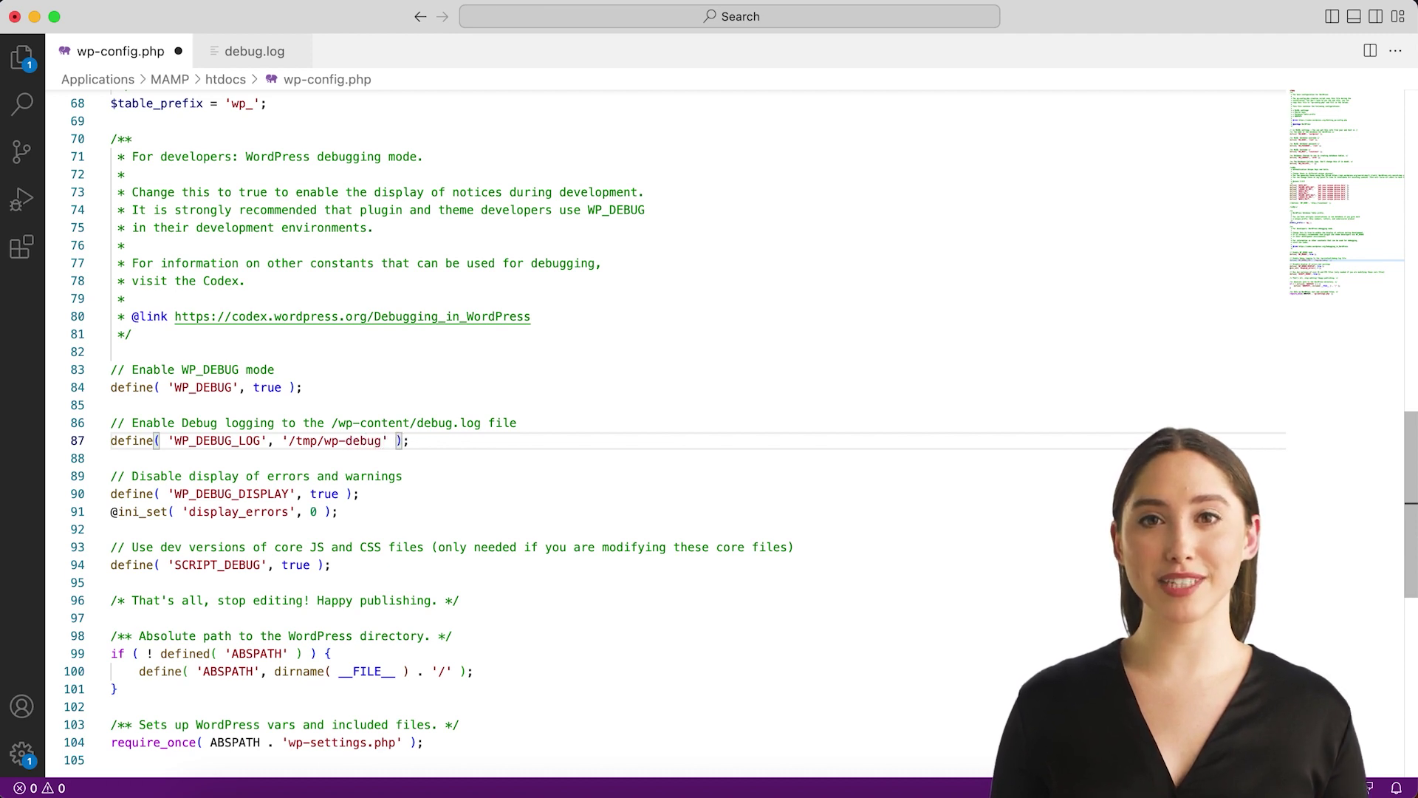
pyautogui.write('-log.')
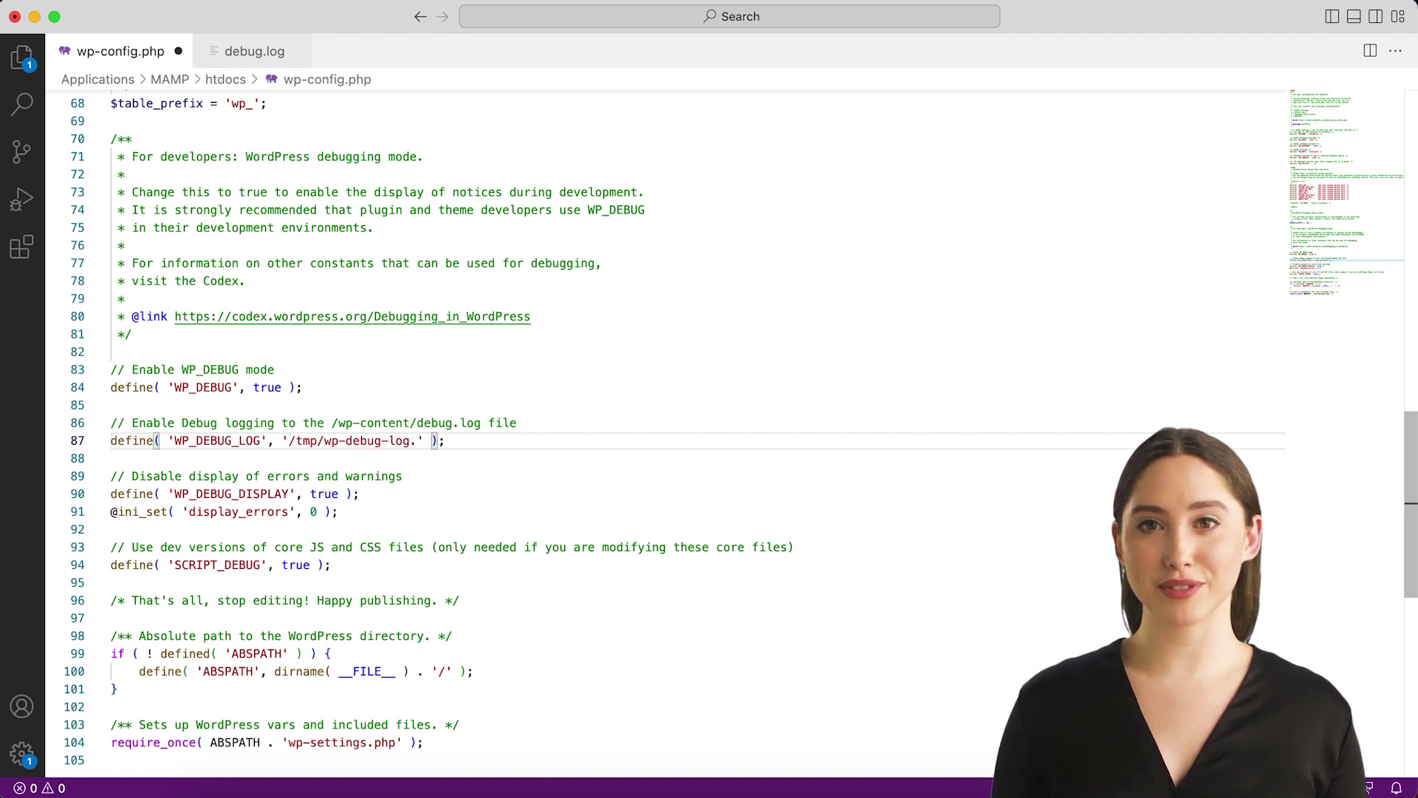
pyautogui.write('txt')
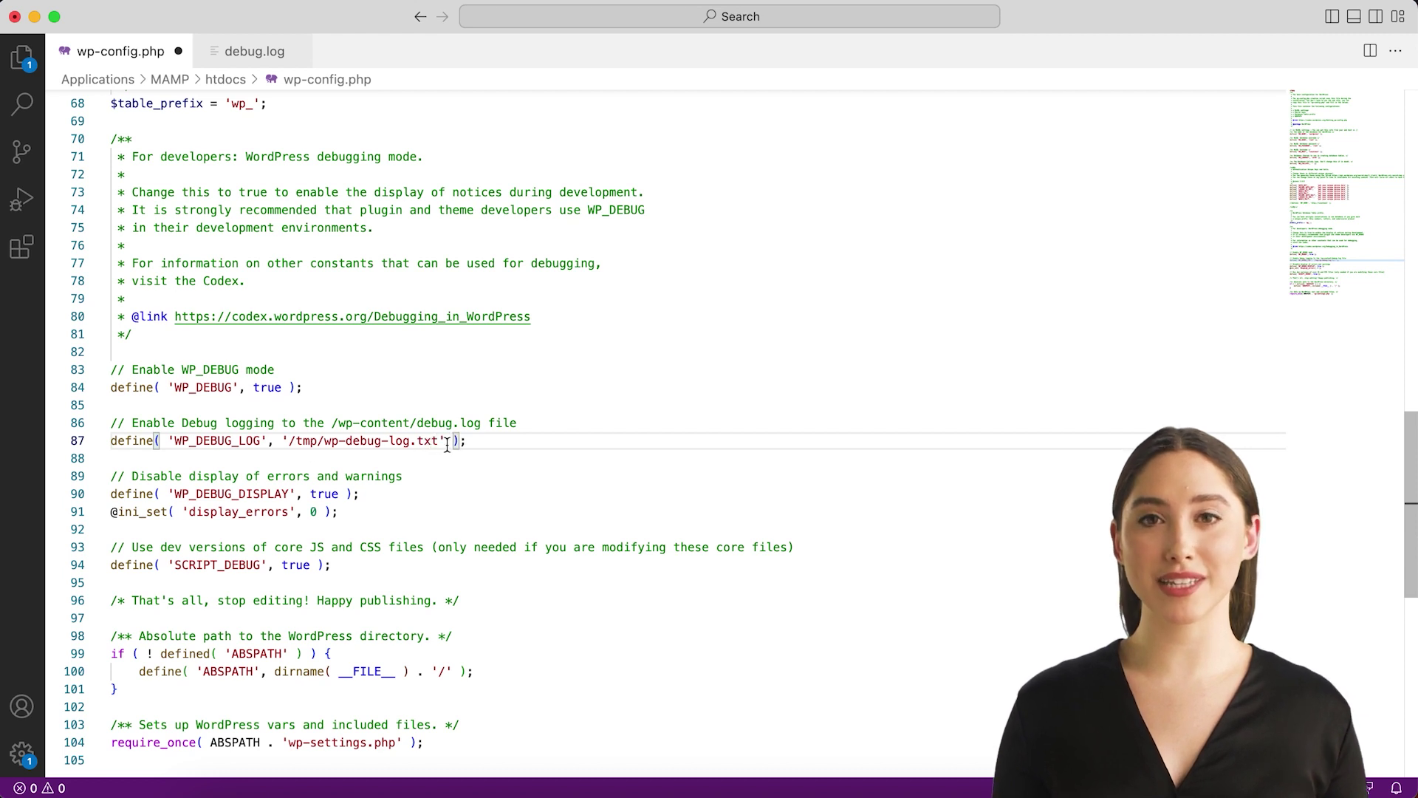
pyautogui.click(475, 441)
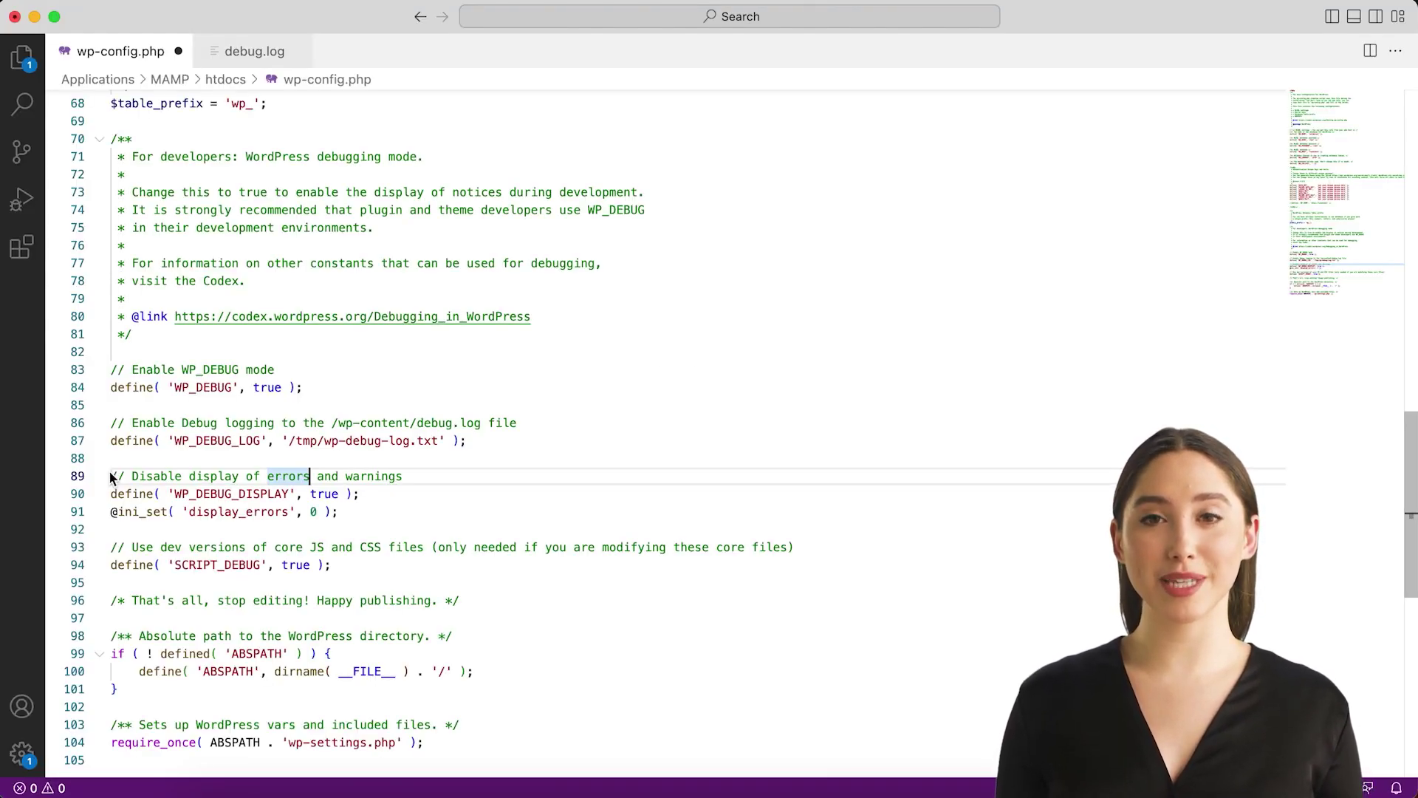
pyautogui.moveTo(111, 477); pyautogui.dragTo(405, 506)
# - Change the WP_DEBUG_DISPLAY value on line 90 from true to false
pyautogui.click(405, 507)
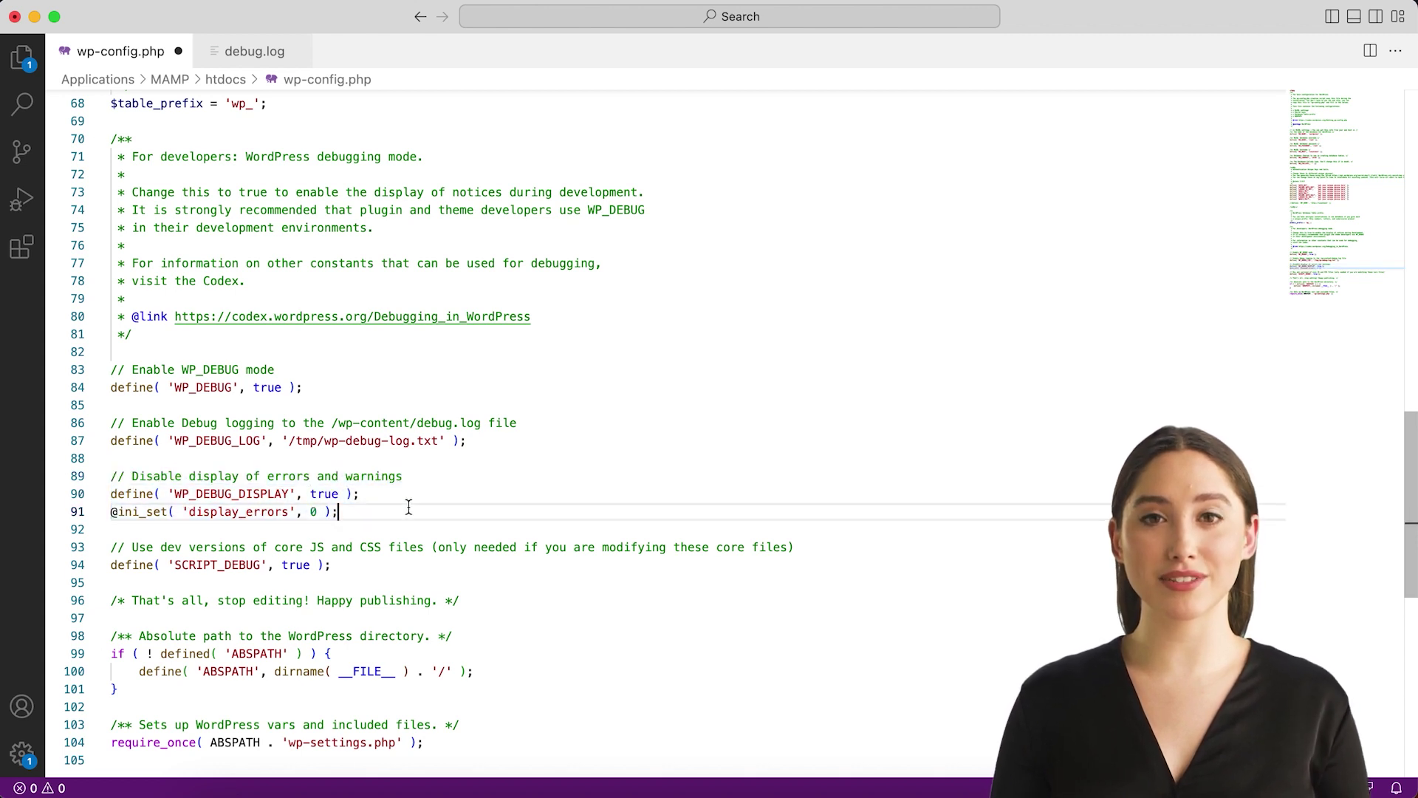
pyautogui.doubleClick(196, 494)
pyautogui.doubleClick(323, 496)
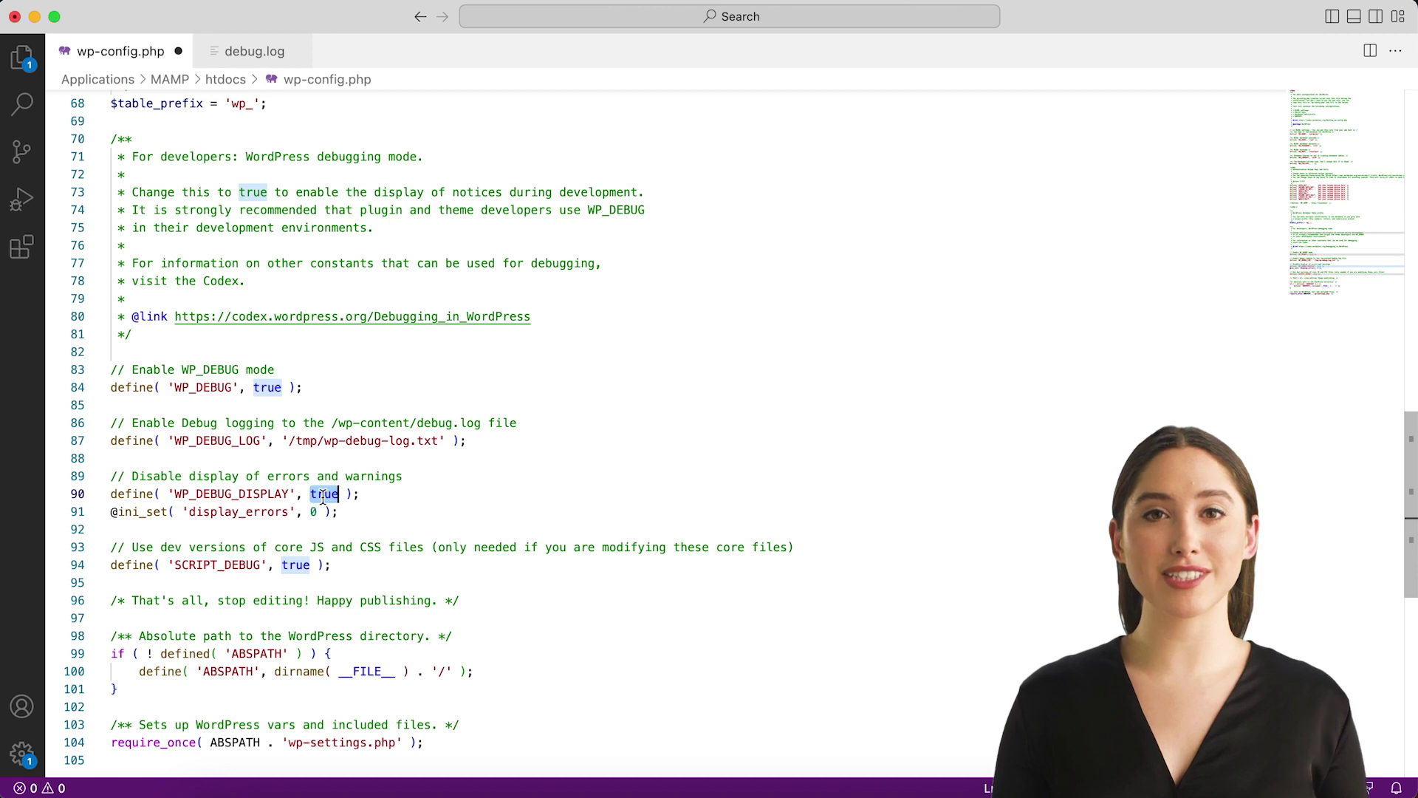
pyautogui.write('false')
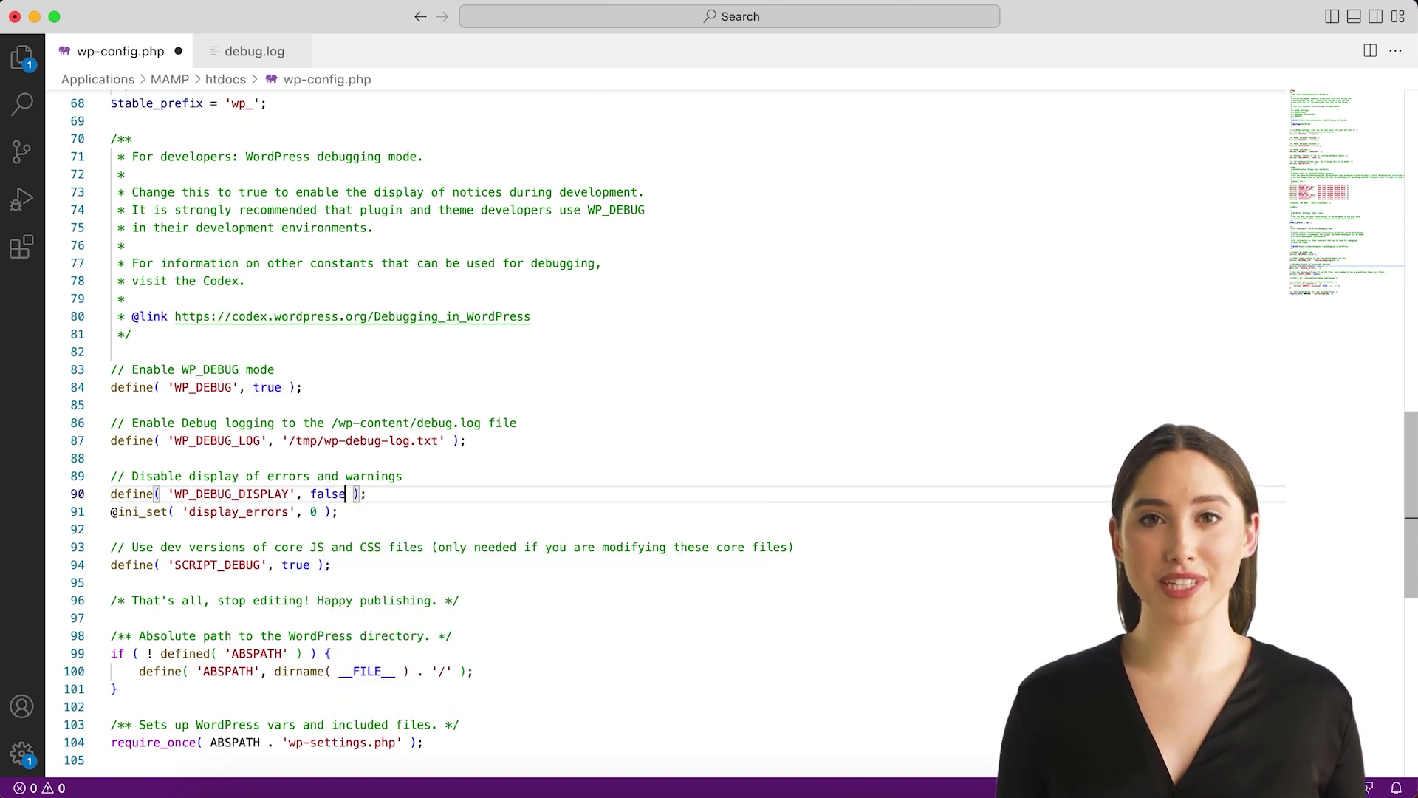
pyautogui.moveTo(402, 493); pyautogui.dragTo(96, 480)
pyautogui.click(368, 511)
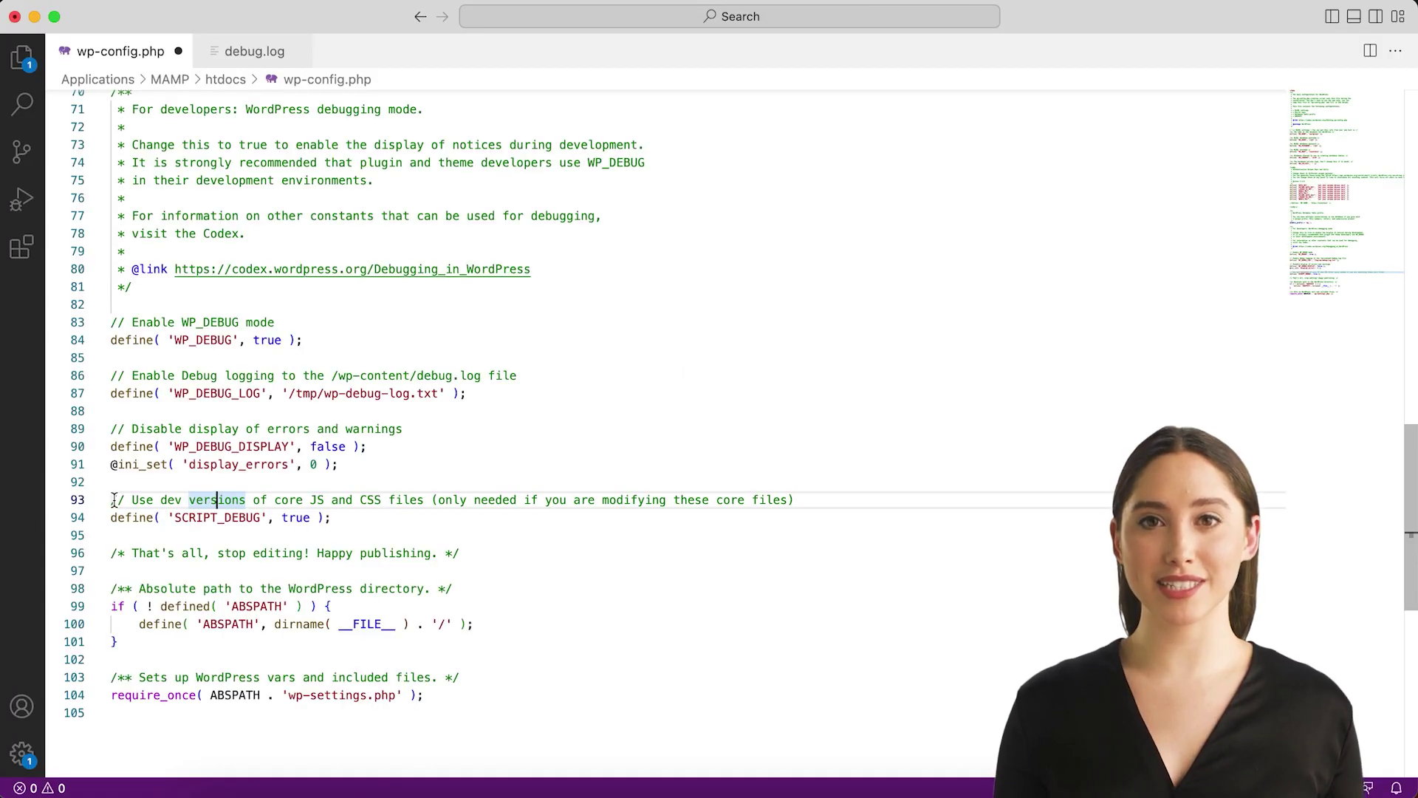
pyautogui.moveTo(114, 500); pyautogui.dragTo(665, 514)
# - Set SCRIPT_DEBUG to false and back to true, then add an empty line below it
pyautogui.click(665, 514)
pyautogui.doubleClick(295, 517)
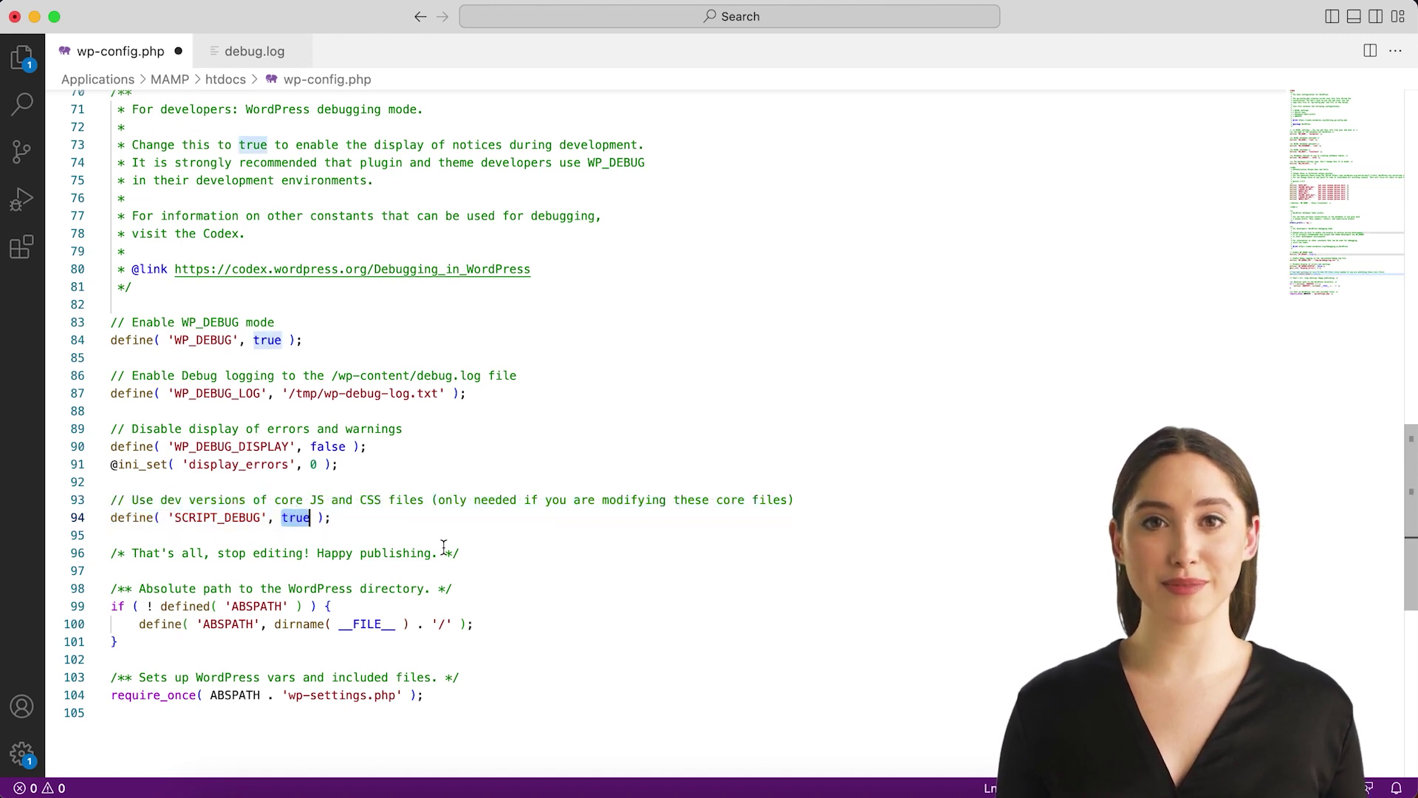
pyautogui.write('false')
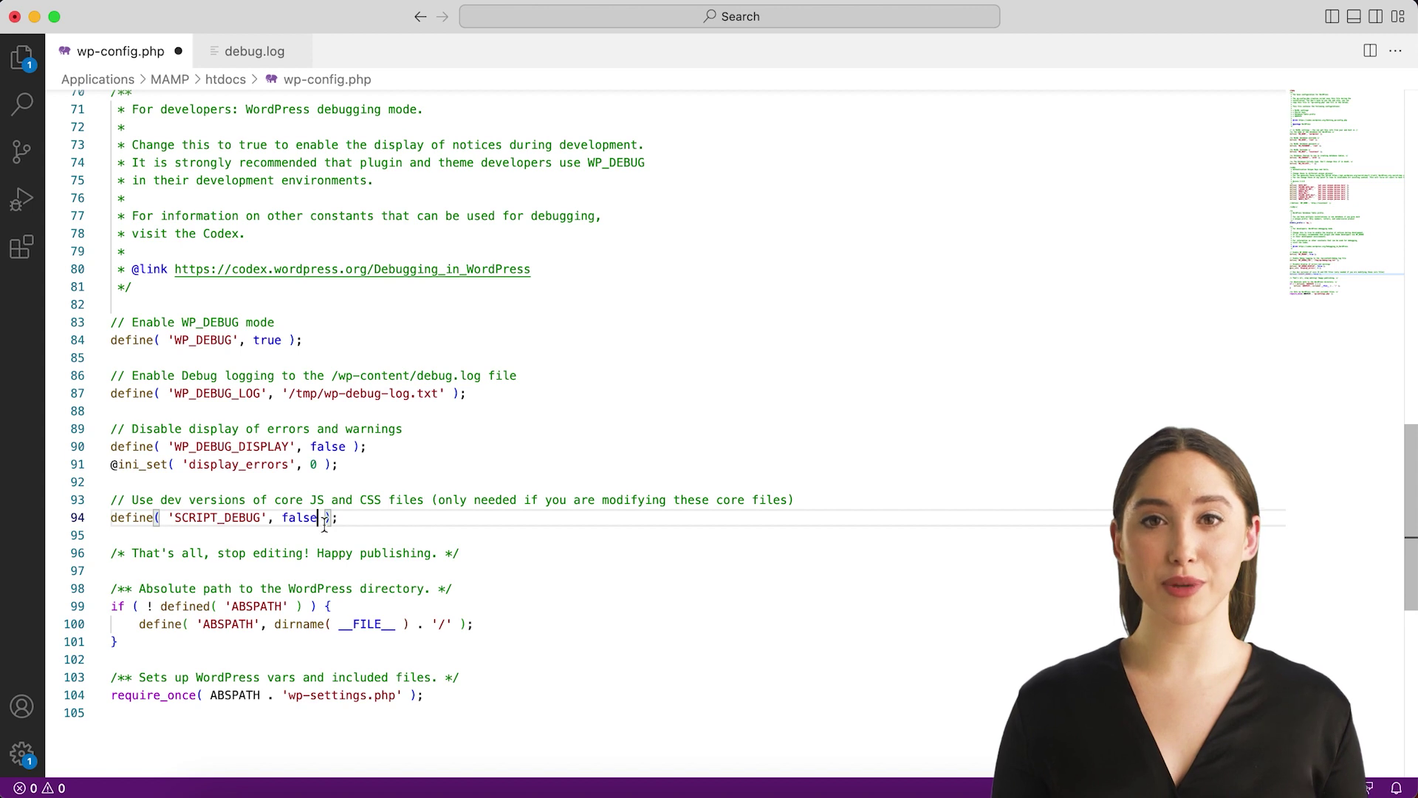
pyautogui.doubleClick(299, 517)
pyautogui.write('true')
pyautogui.click(361, 515)
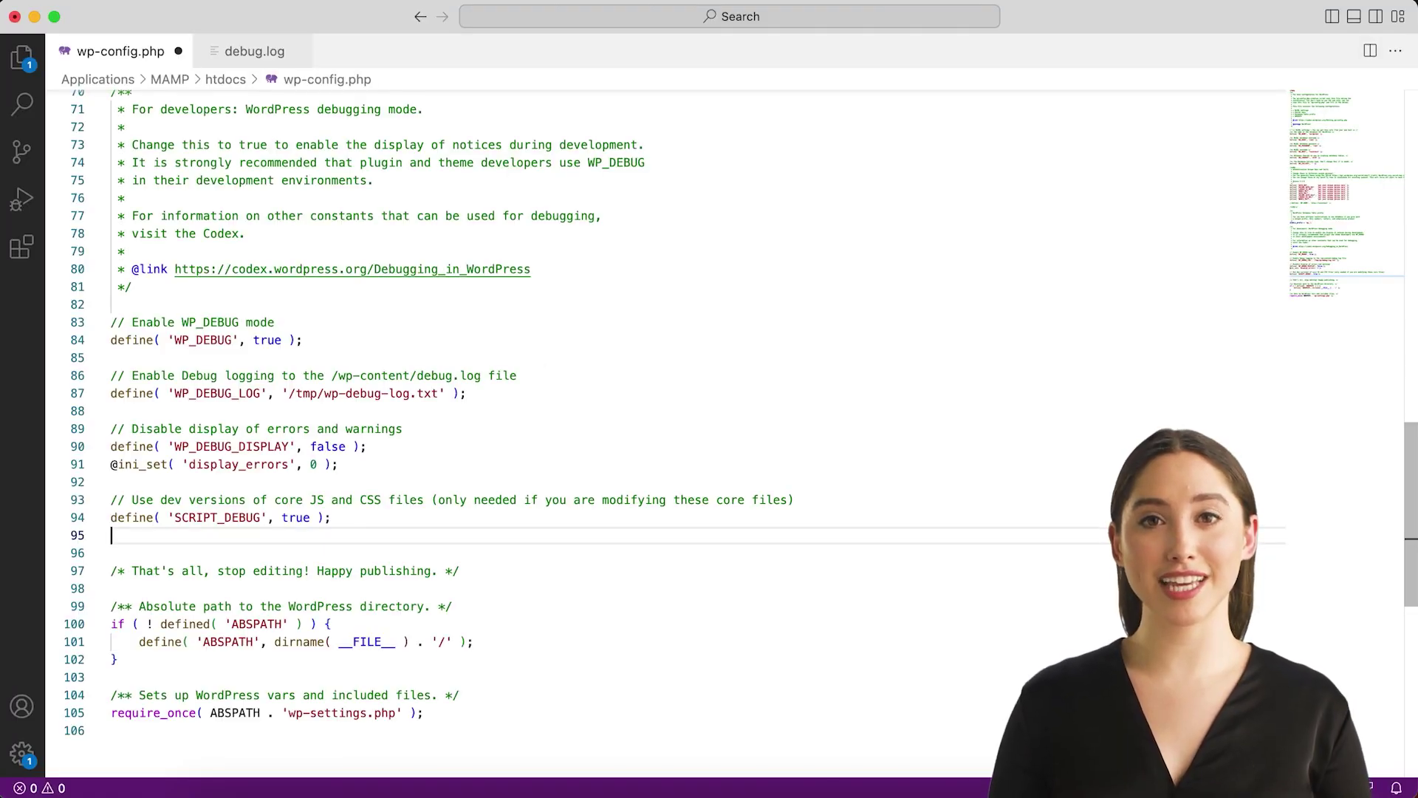
pyautogui.press('Return')
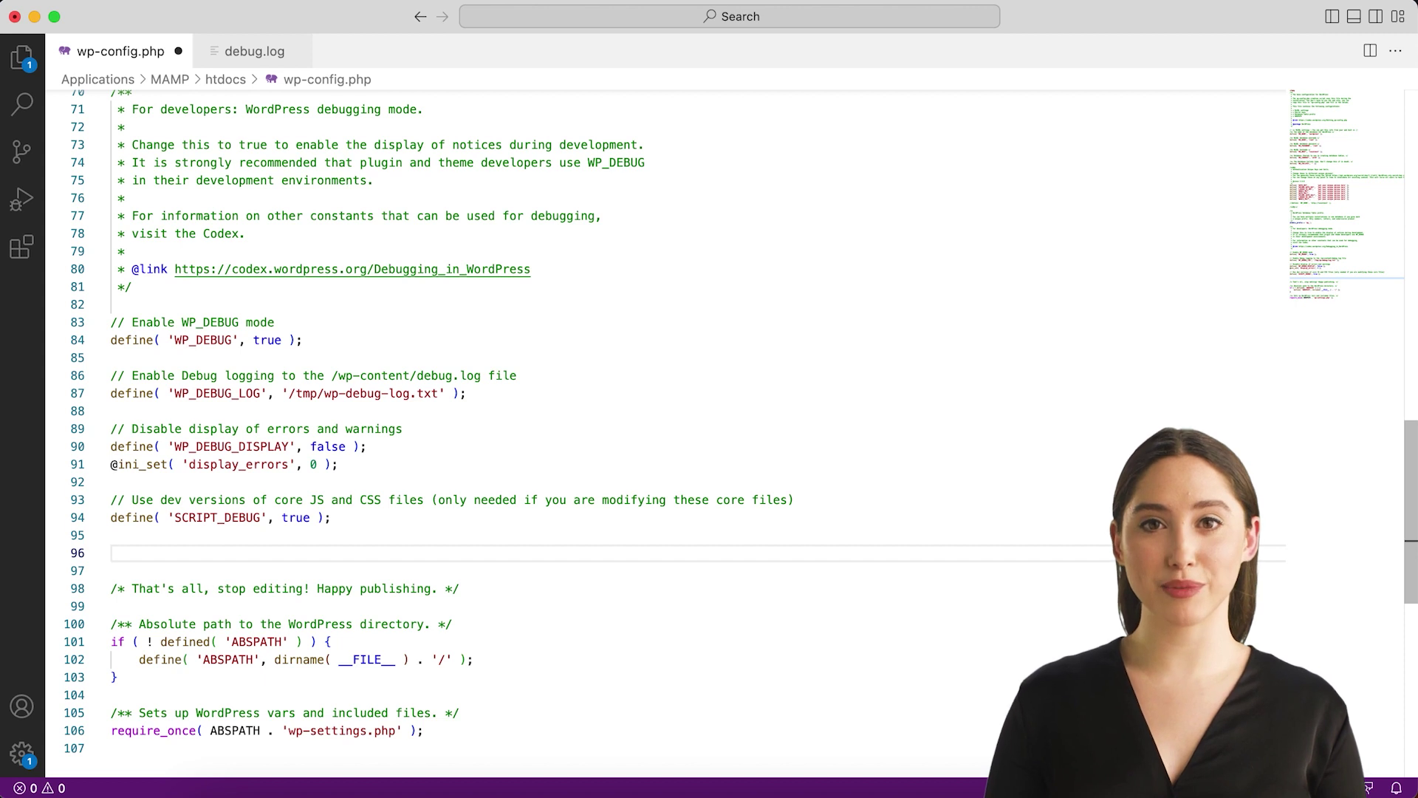
# - Paste define( 'SAVEQUERIES', true ); on line 96 and change its value to false
pyautogui.write("define( 'SAVEQUERIES', true );")
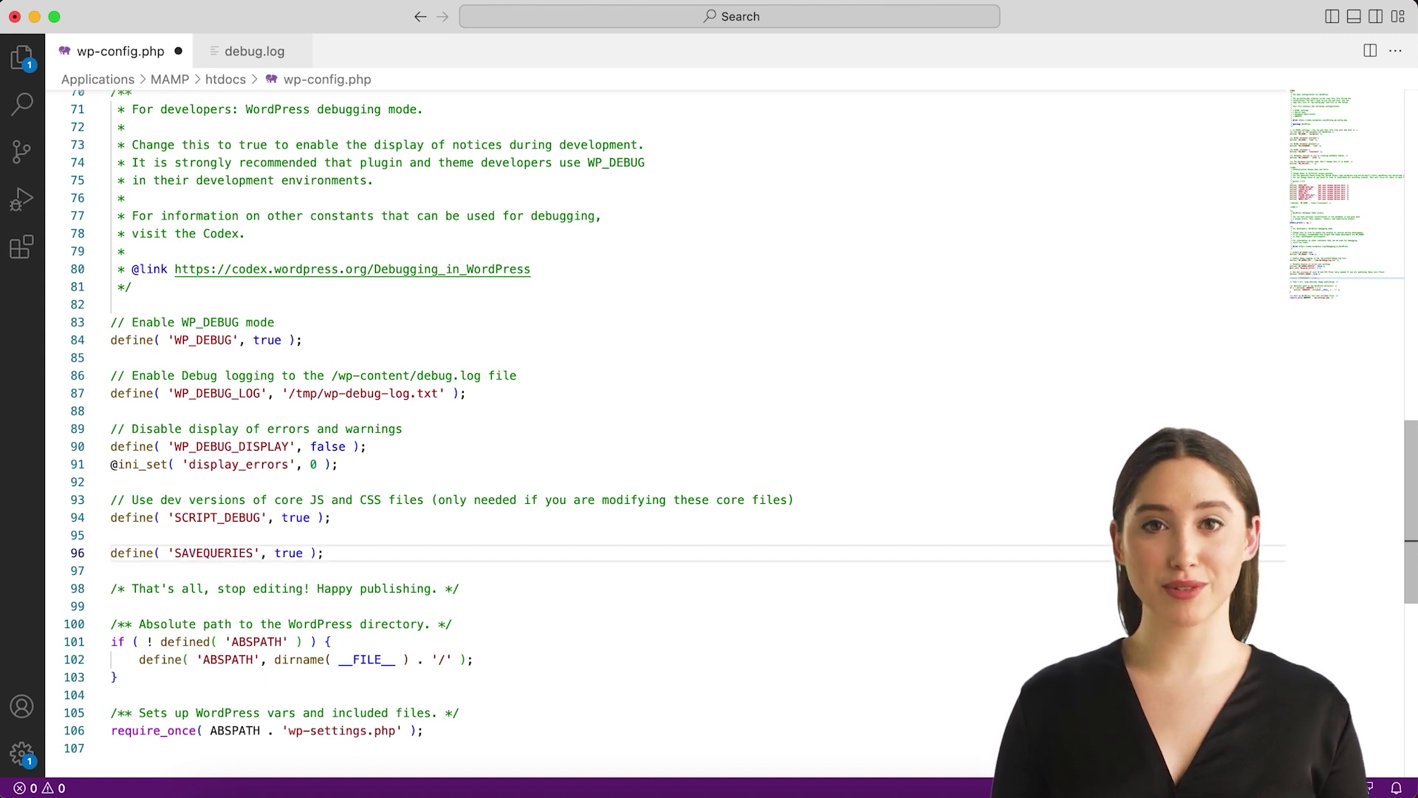
pyautogui.doubleClick(221, 552)
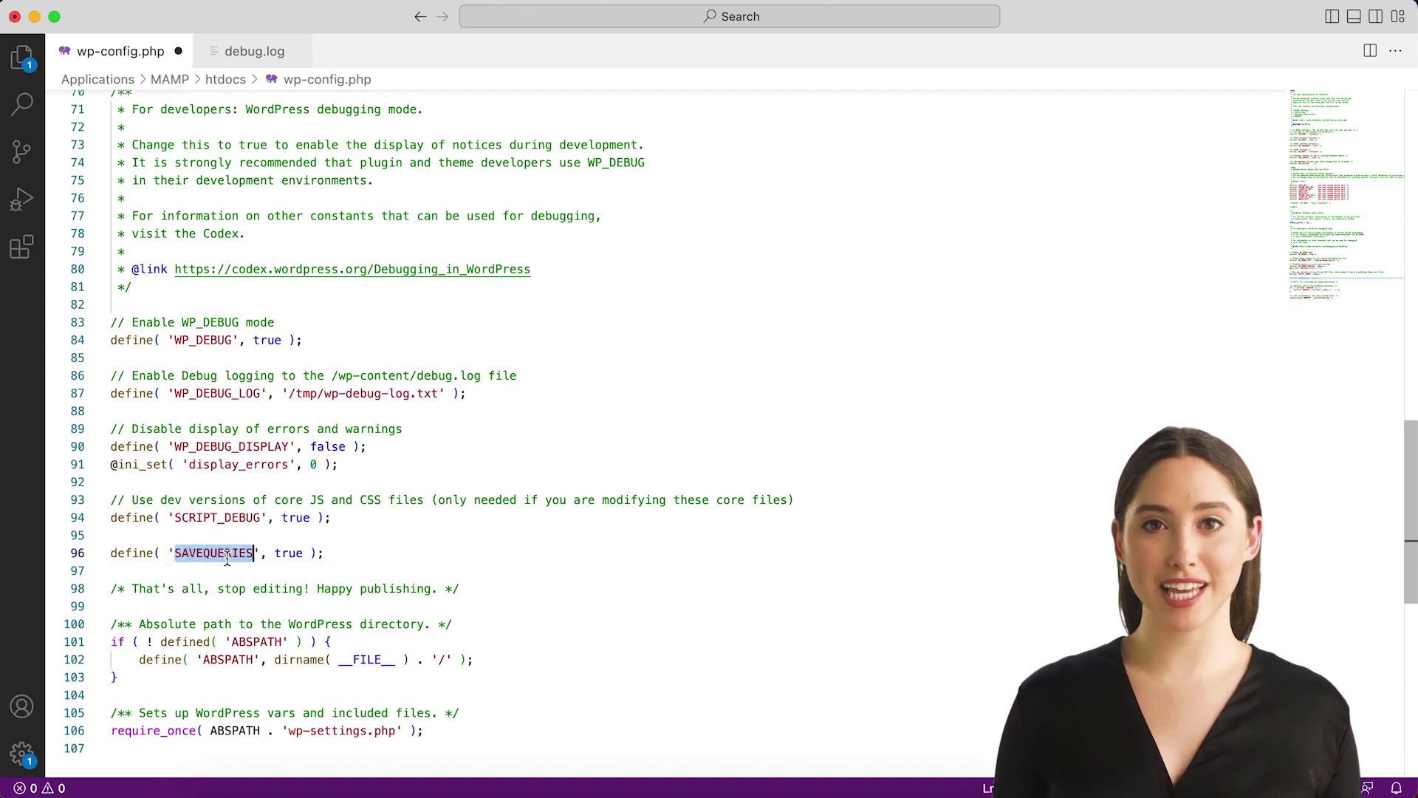
pyautogui.click(288, 552)
pyautogui.click(369, 554)
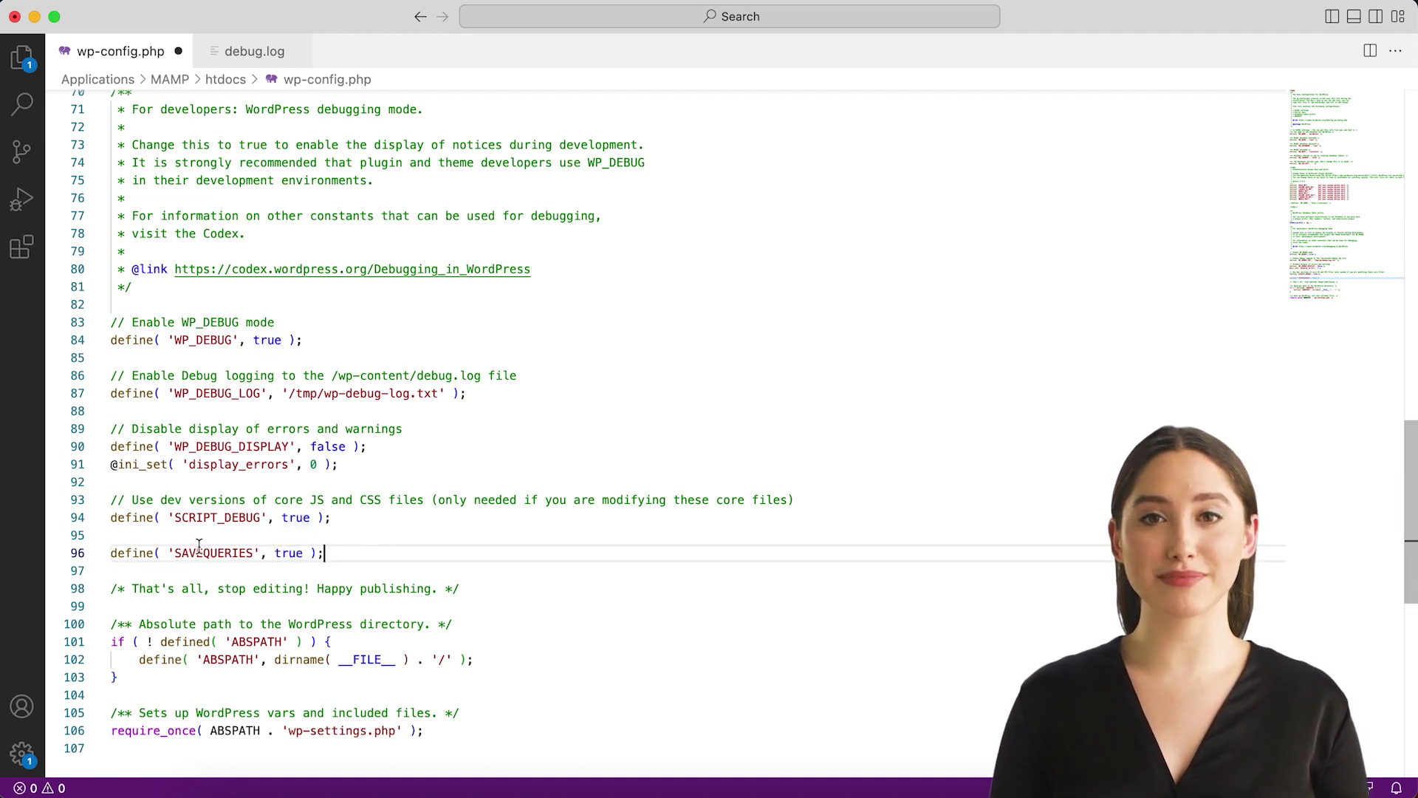
pyautogui.doubleClick(286, 553)
pyautogui.write('false')
pyautogui.click(354, 560)
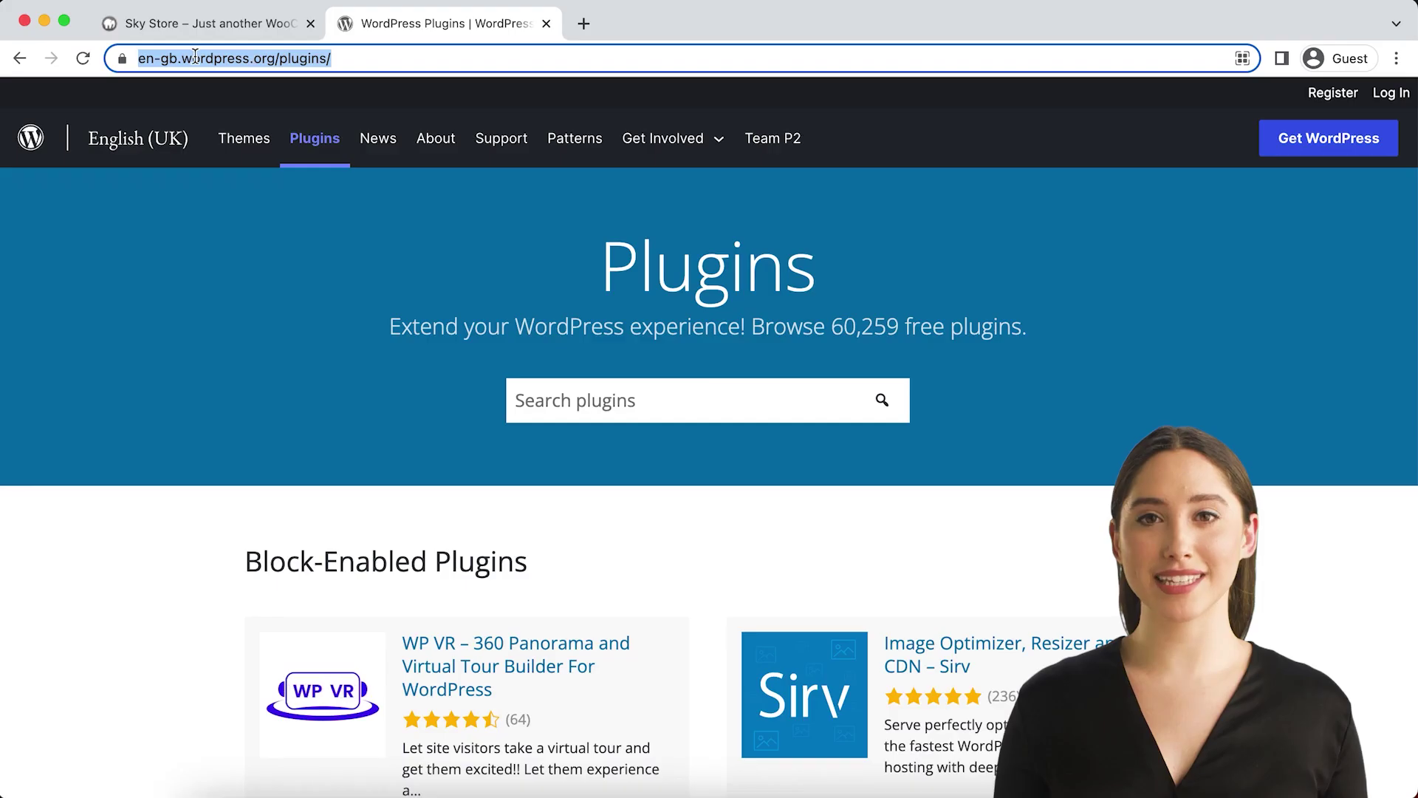
# - Enter 'query monitor' in the Search plugins box and submit the search
pyautogui.click(342, 200)
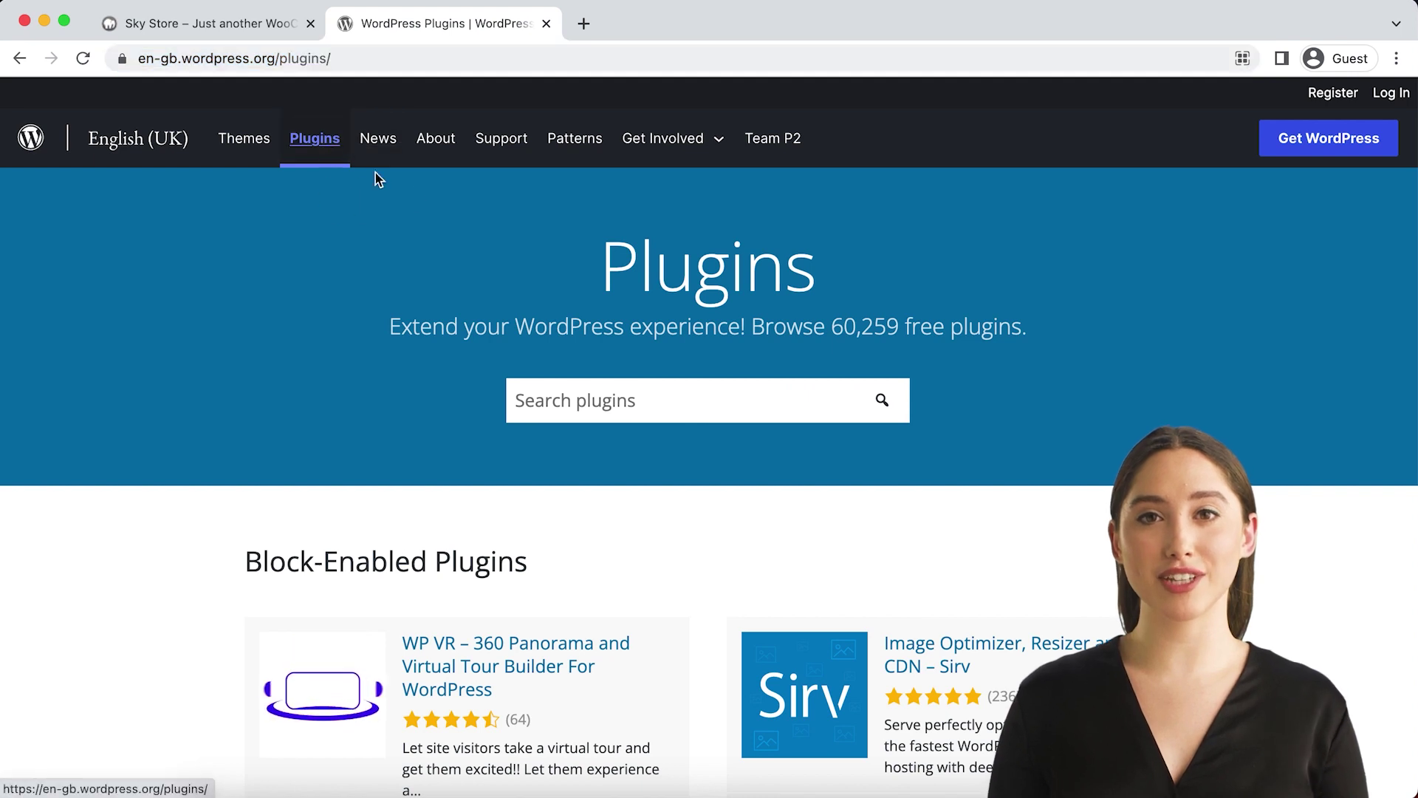
pyautogui.click(685, 401)
pyautogui.write('query moni')
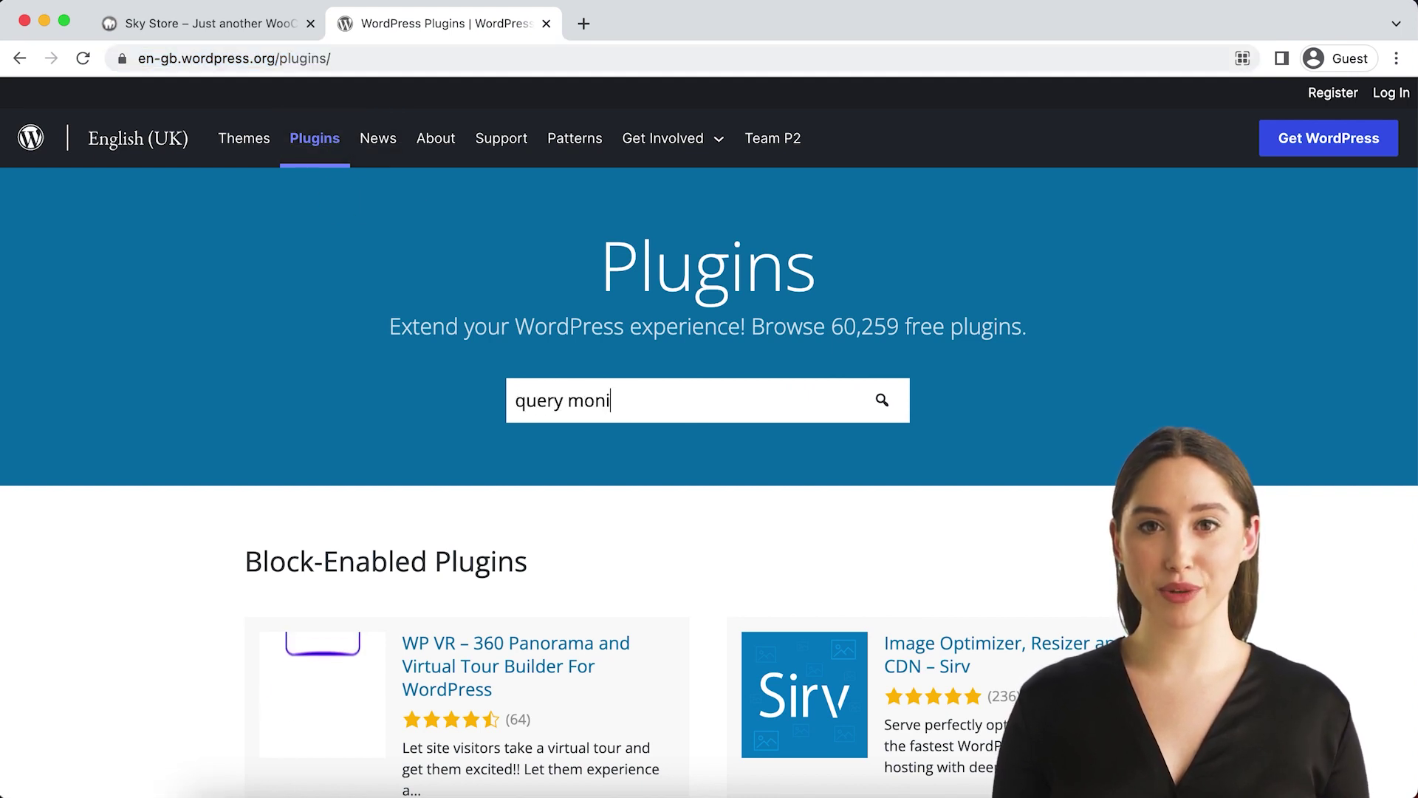
pyautogui.write('tor')
pyautogui.click(881, 403)
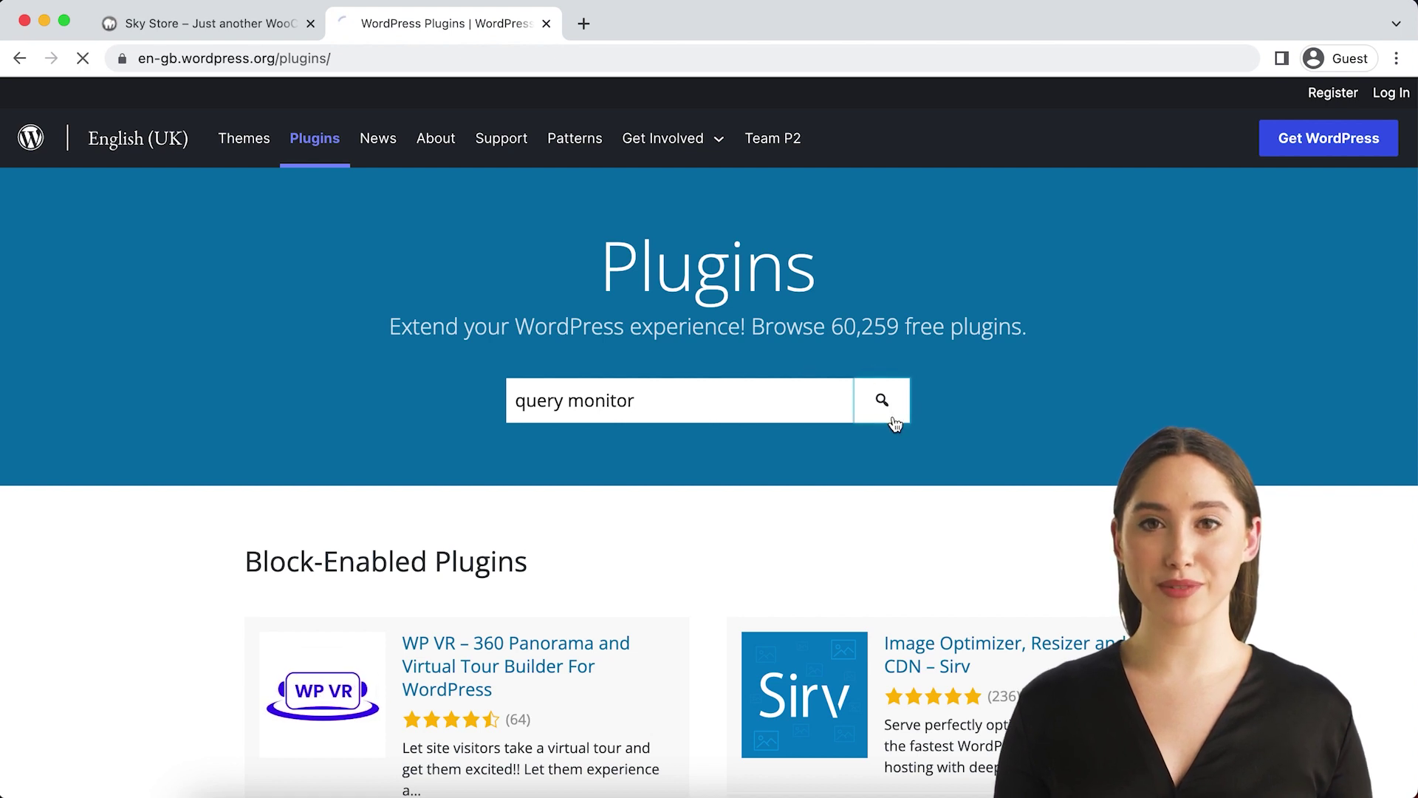